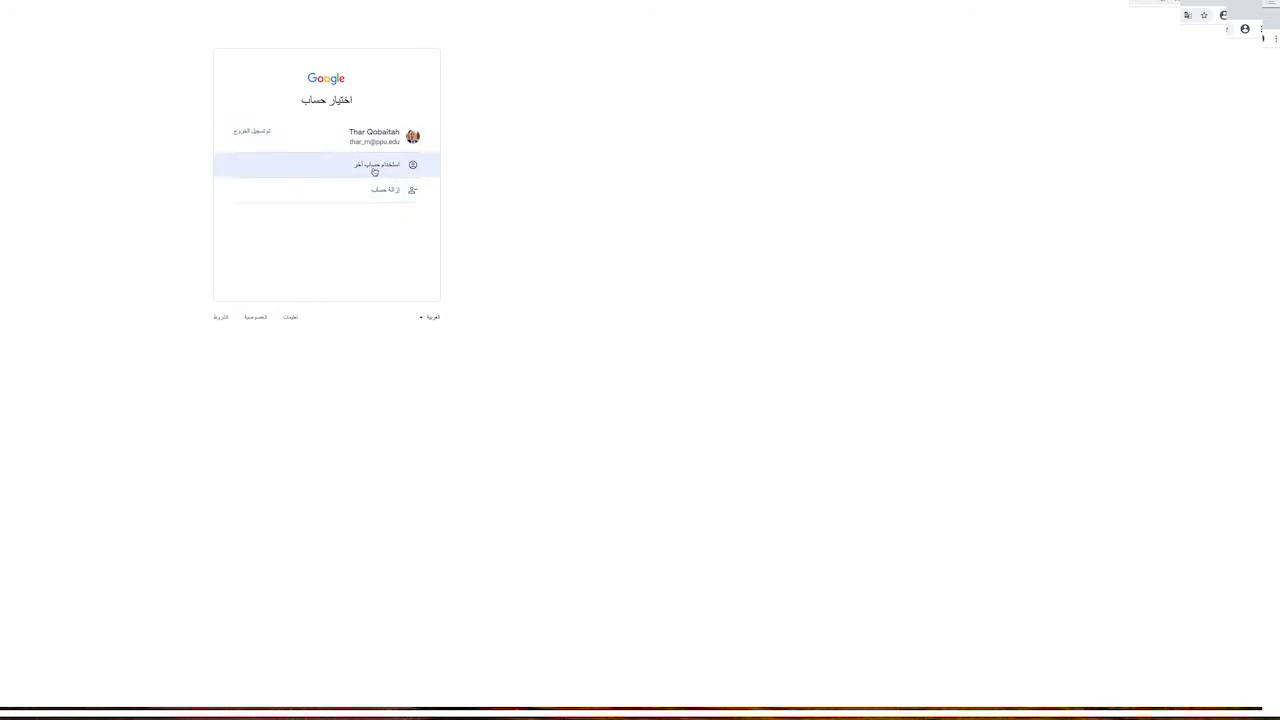
# Step: Sign in with the second hebron.edu university account to reach the Classroom class list
pyautogui.click(372, 170)
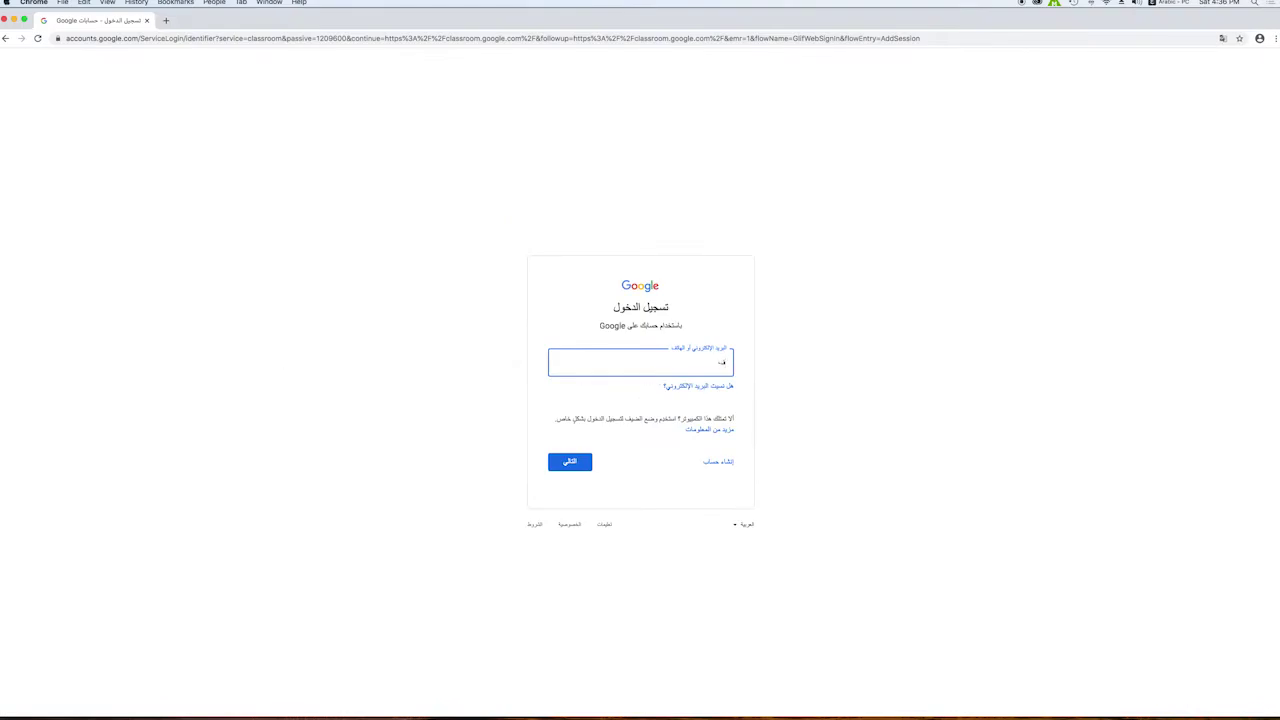
pyautogui.hotkey('ctrl', 'space')
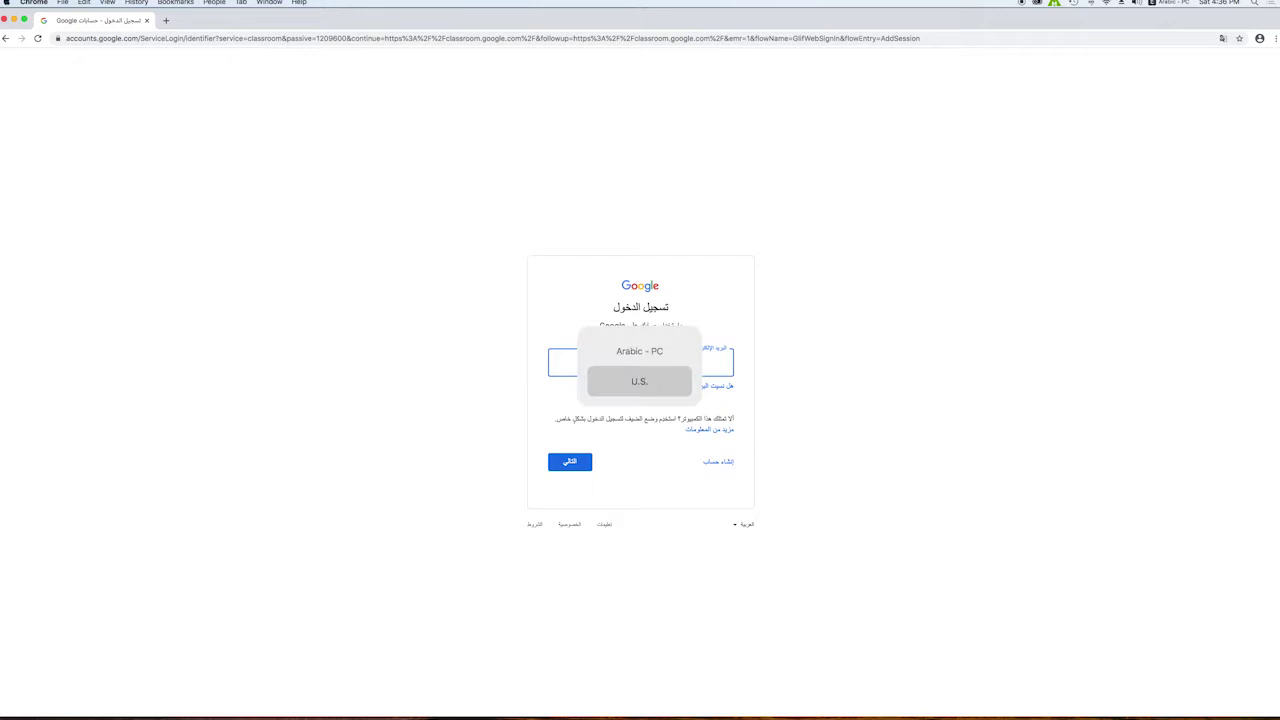
pyautogui.write('thar')
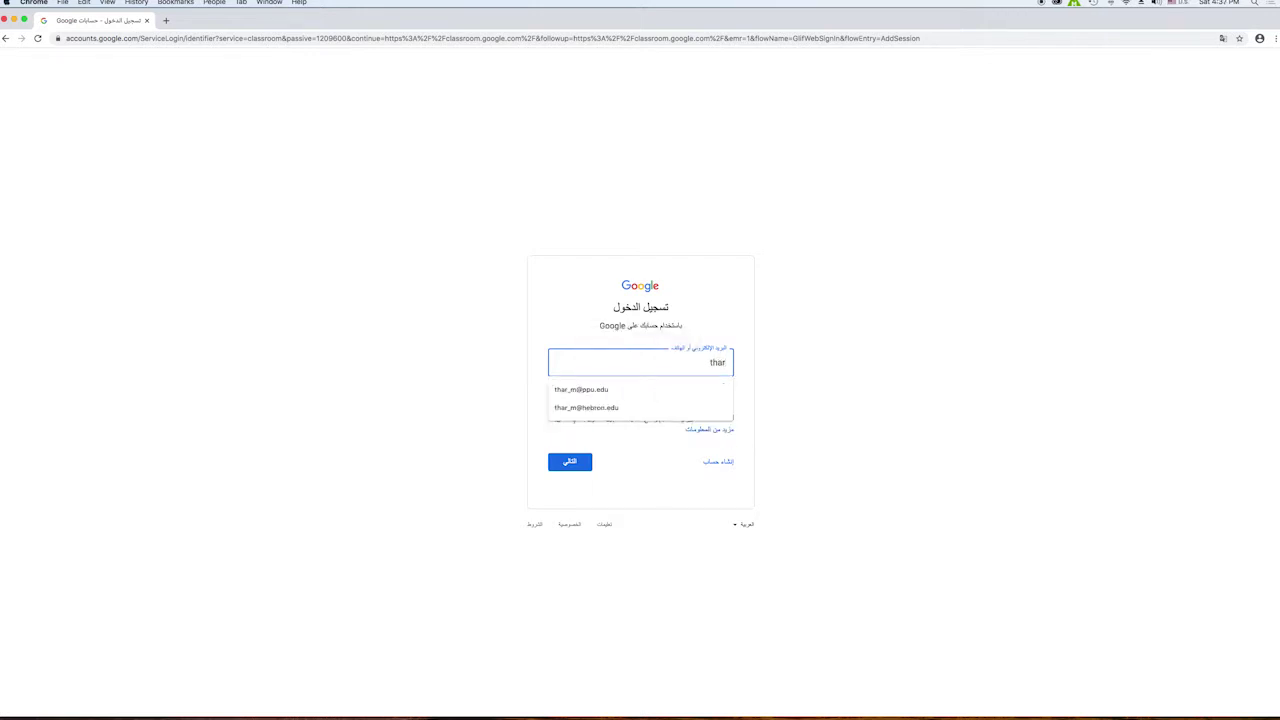
pyautogui.click(613, 408)
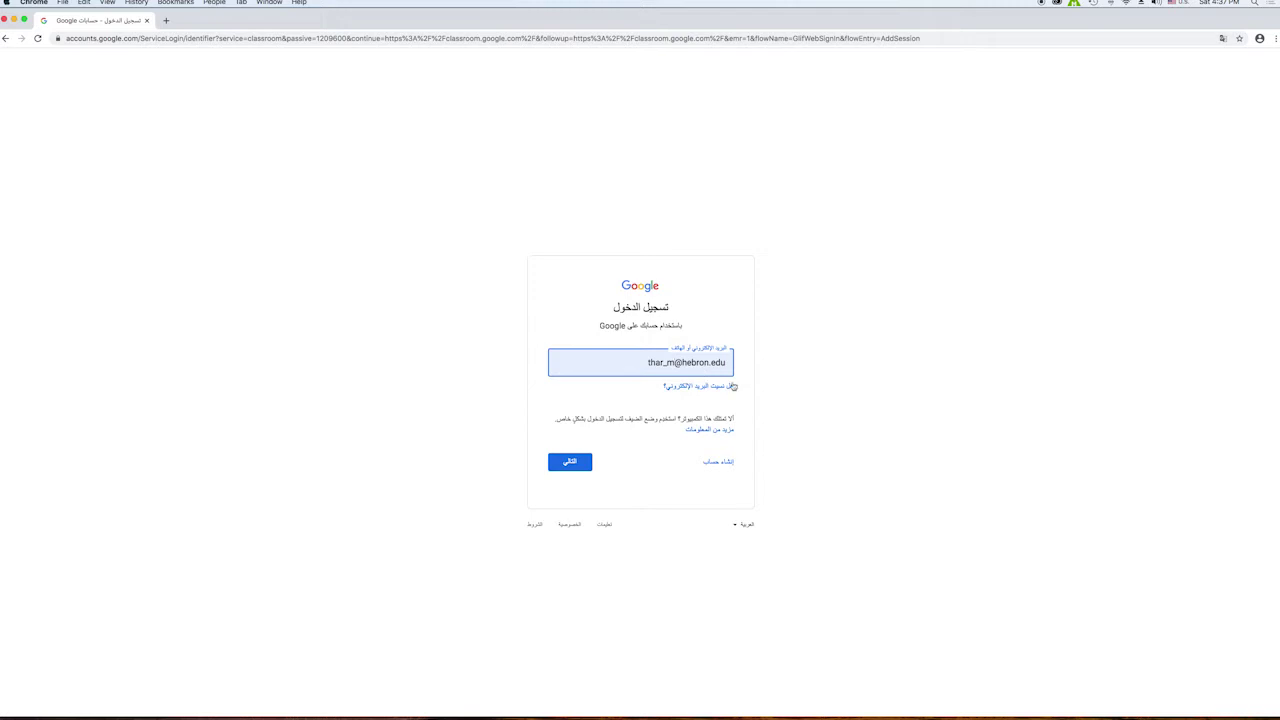
pyautogui.click(589, 466)
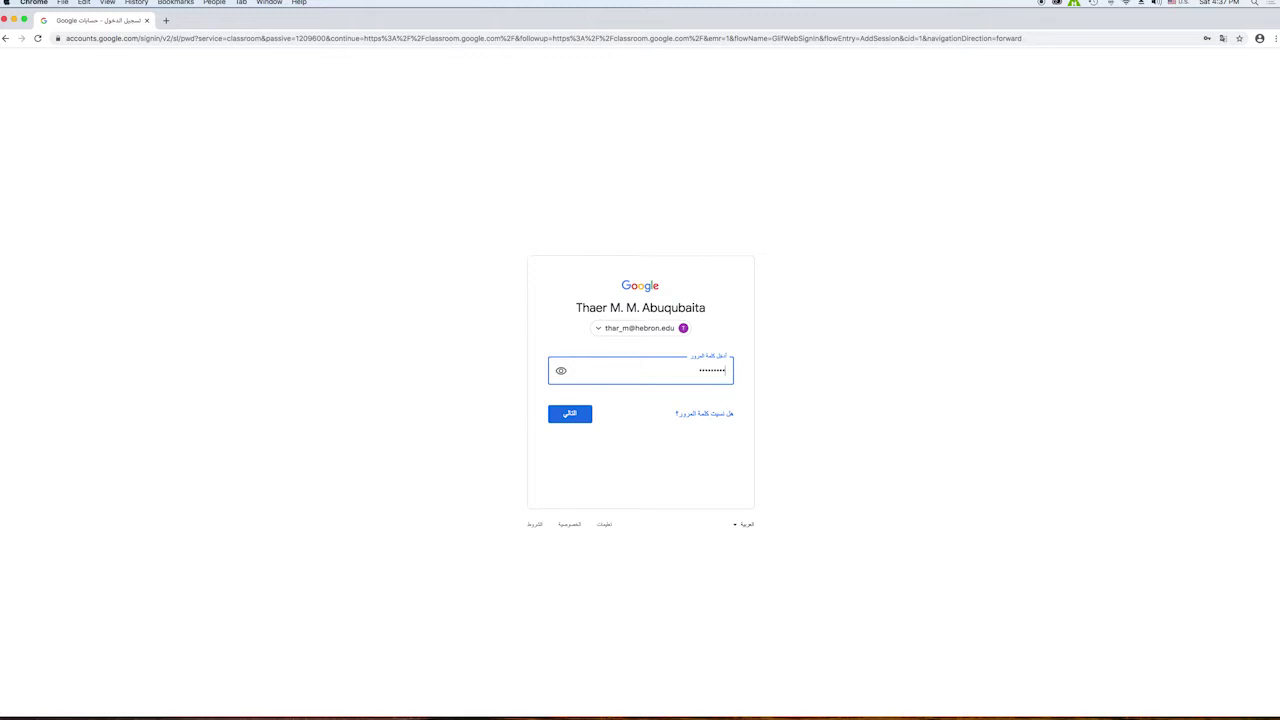
pyautogui.click(576, 413)
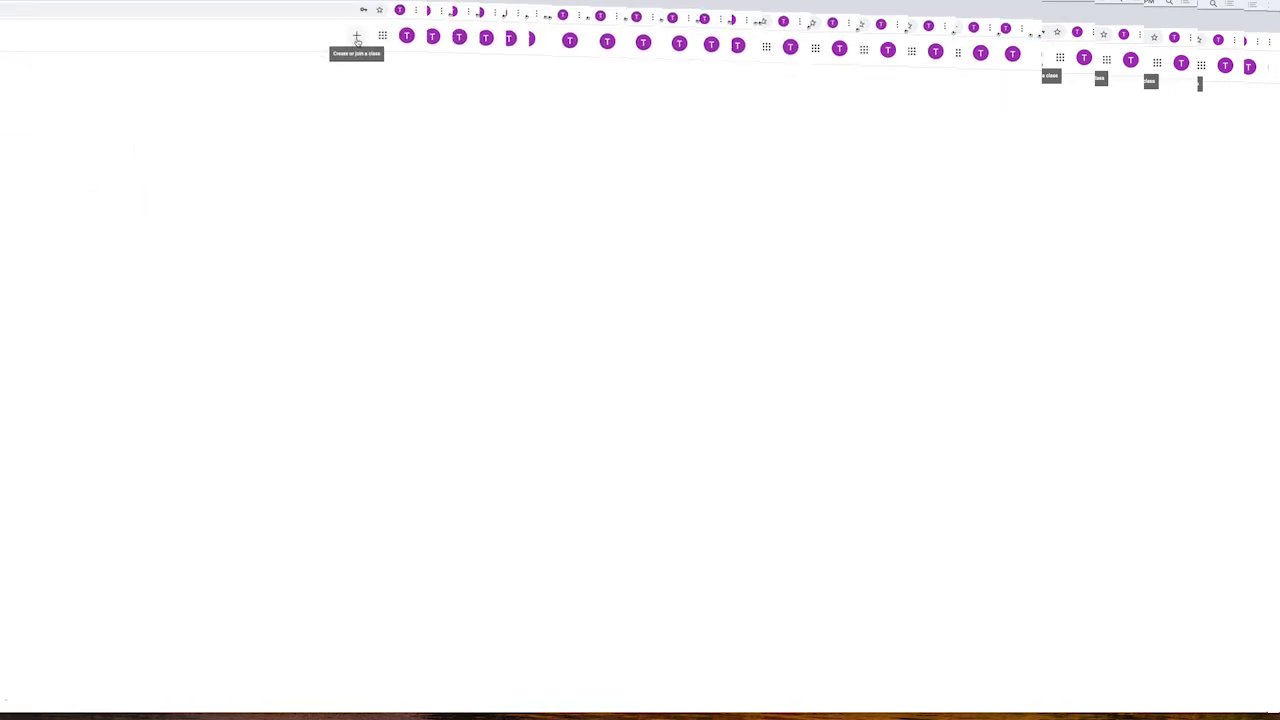
pyautogui.click(356, 38)
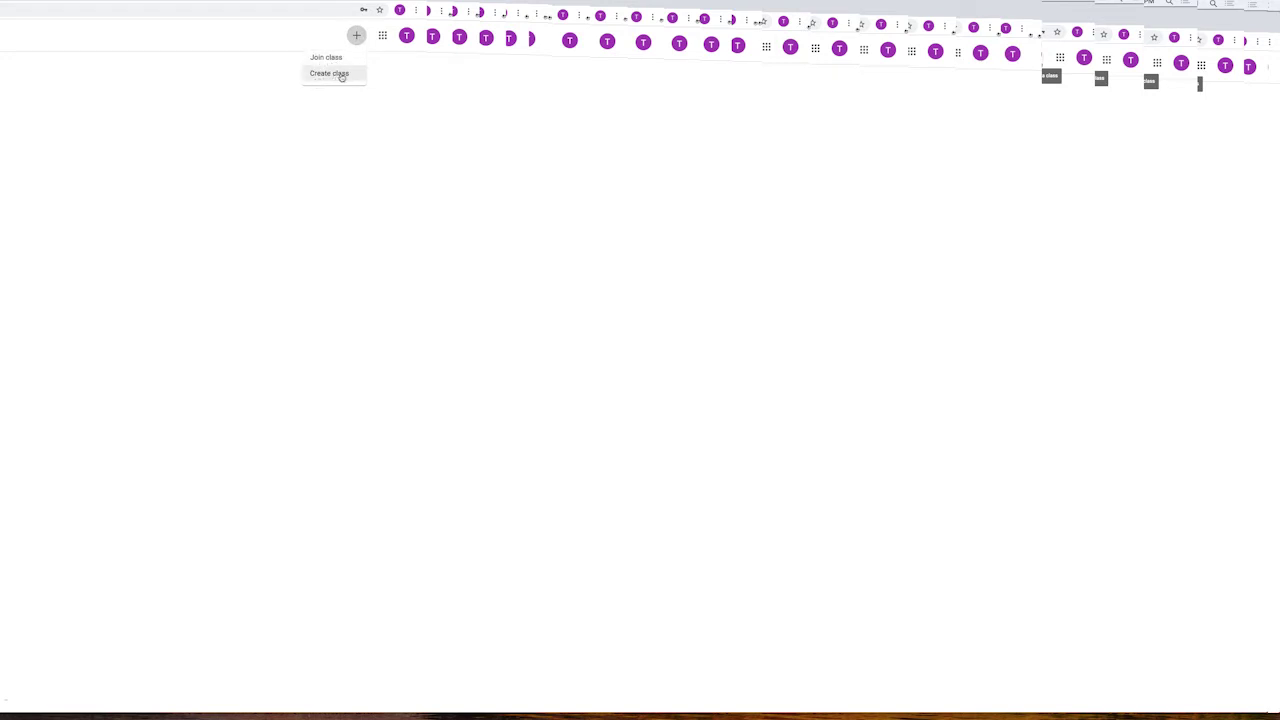
pyautogui.click(327, 75)
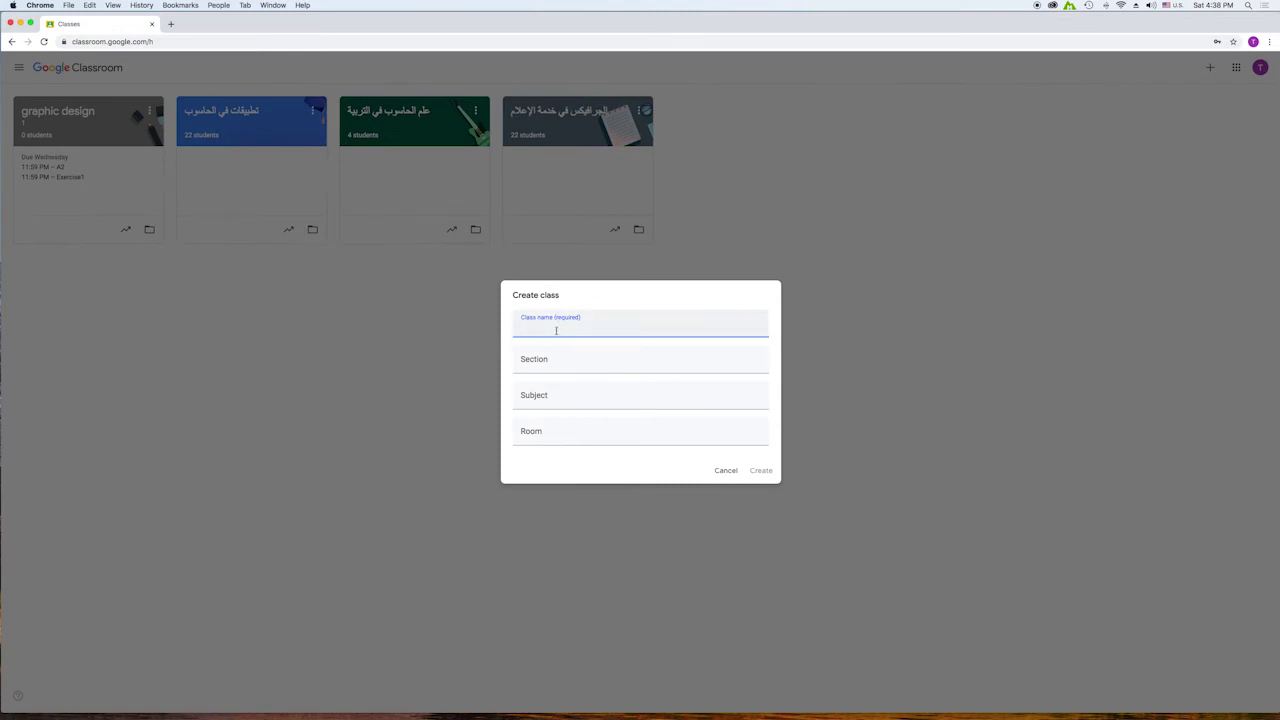
pyautogui.hotkey('ctrl', 'space')
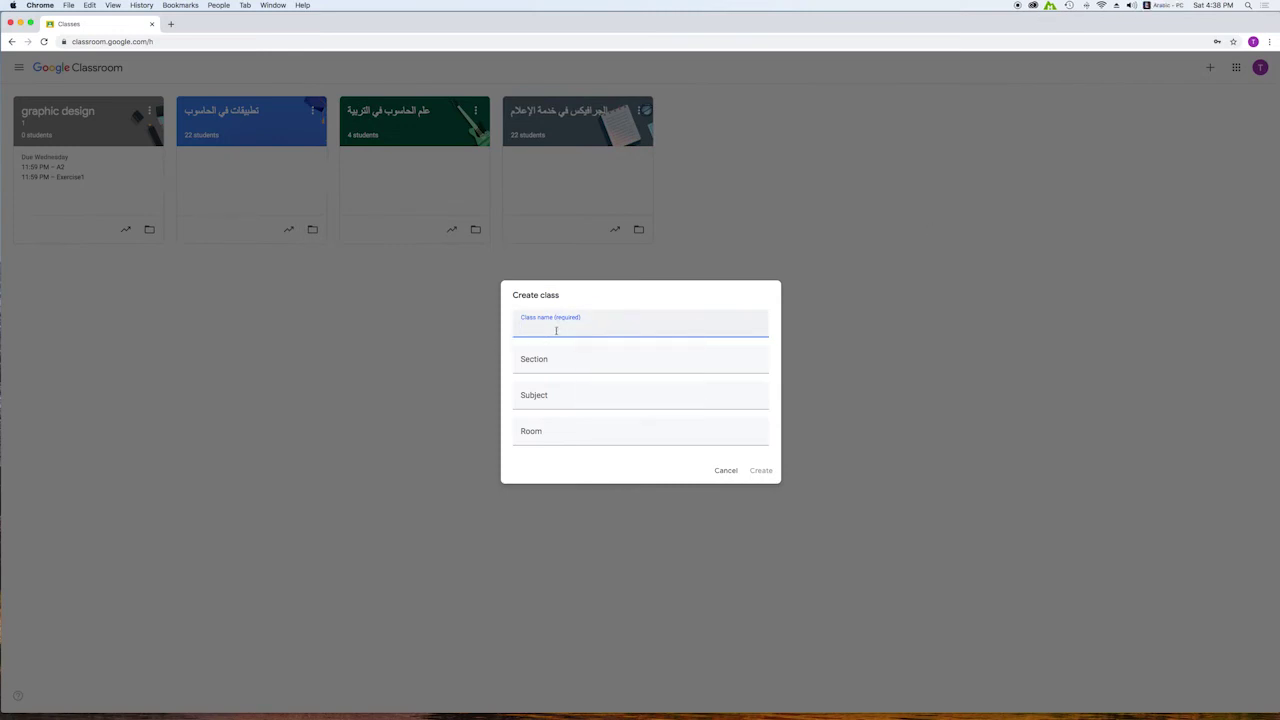
pyautogui.write('ال')
pyautogui.press('BackSpace')
pyautogui.press('BackSpace')
pyautogui.write('ال')
pyautogui.click(559, 361)
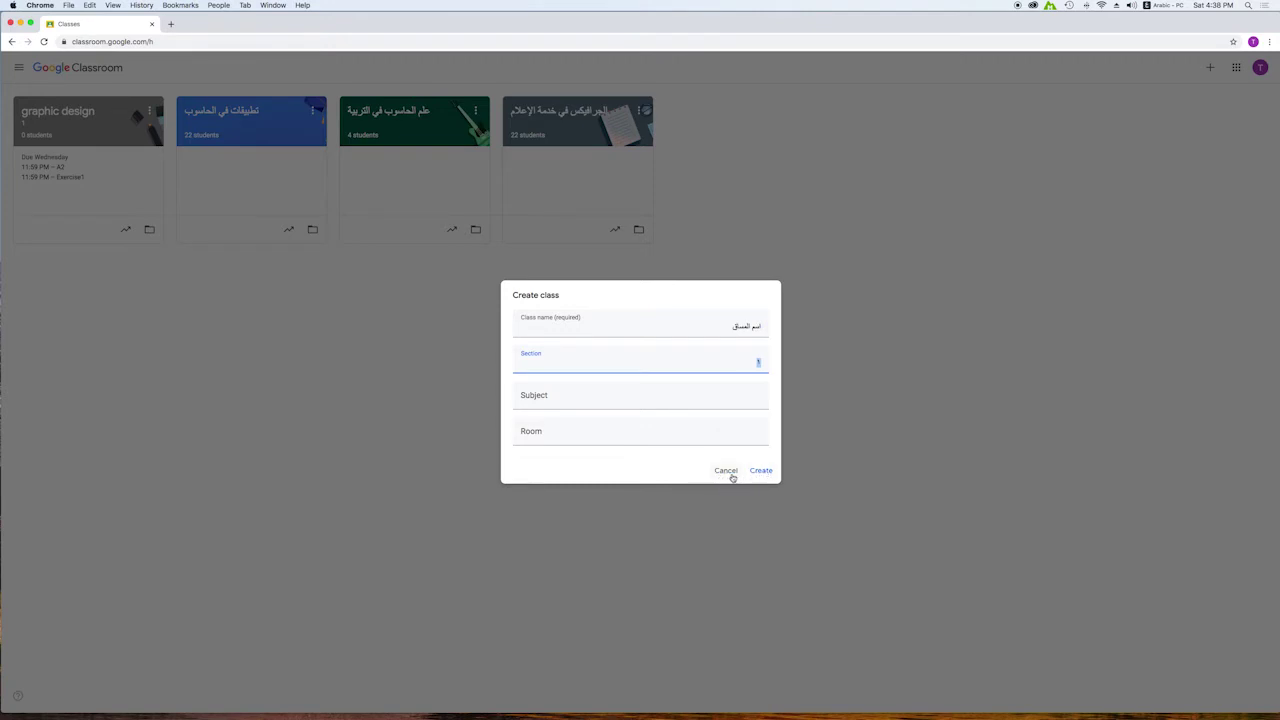
pyautogui.click(726, 471)
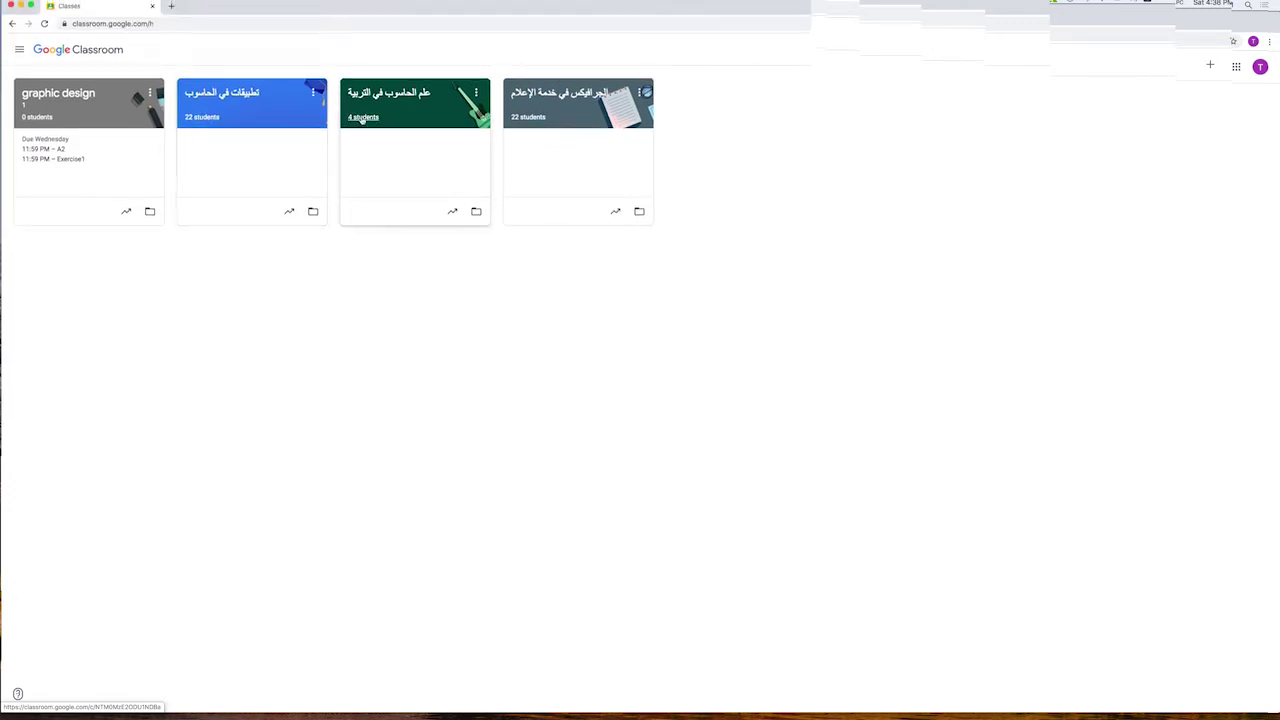
# Step: Open the graphic design class and display its class code enlarged for students
pyautogui.click(55, 100)
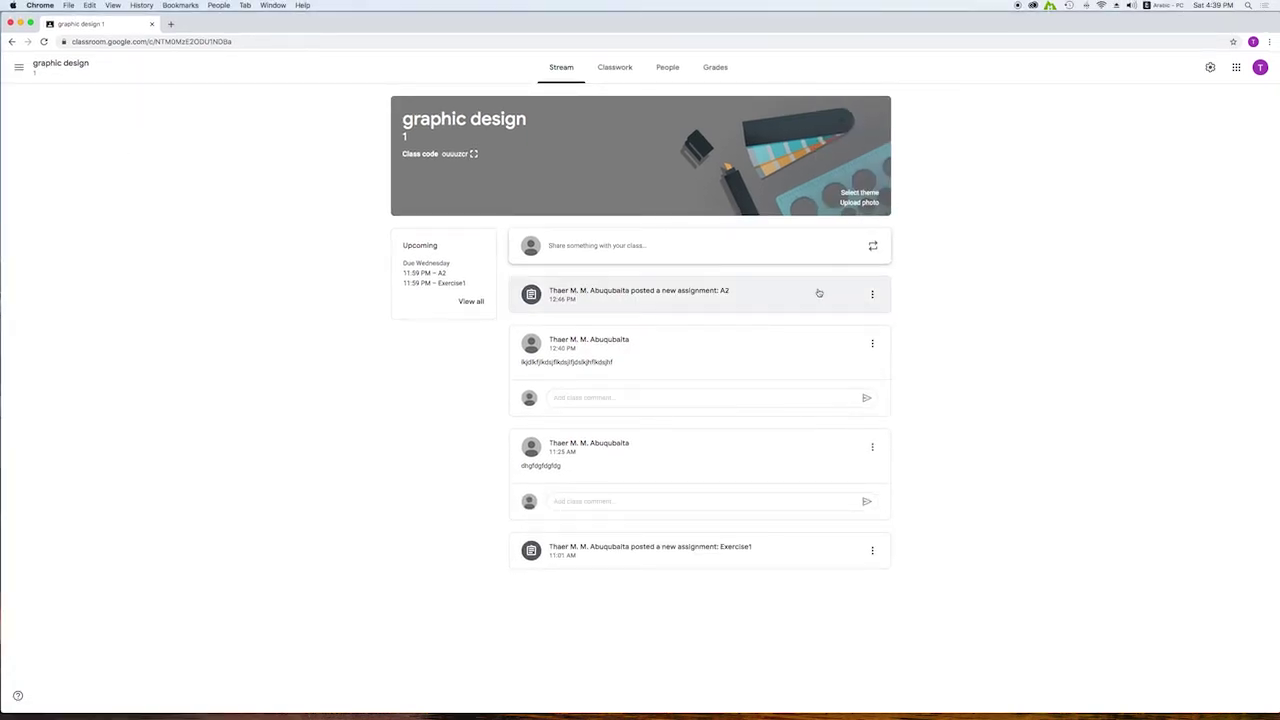
pyautogui.moveTo(404, 154); pyautogui.dragTo(436, 154)
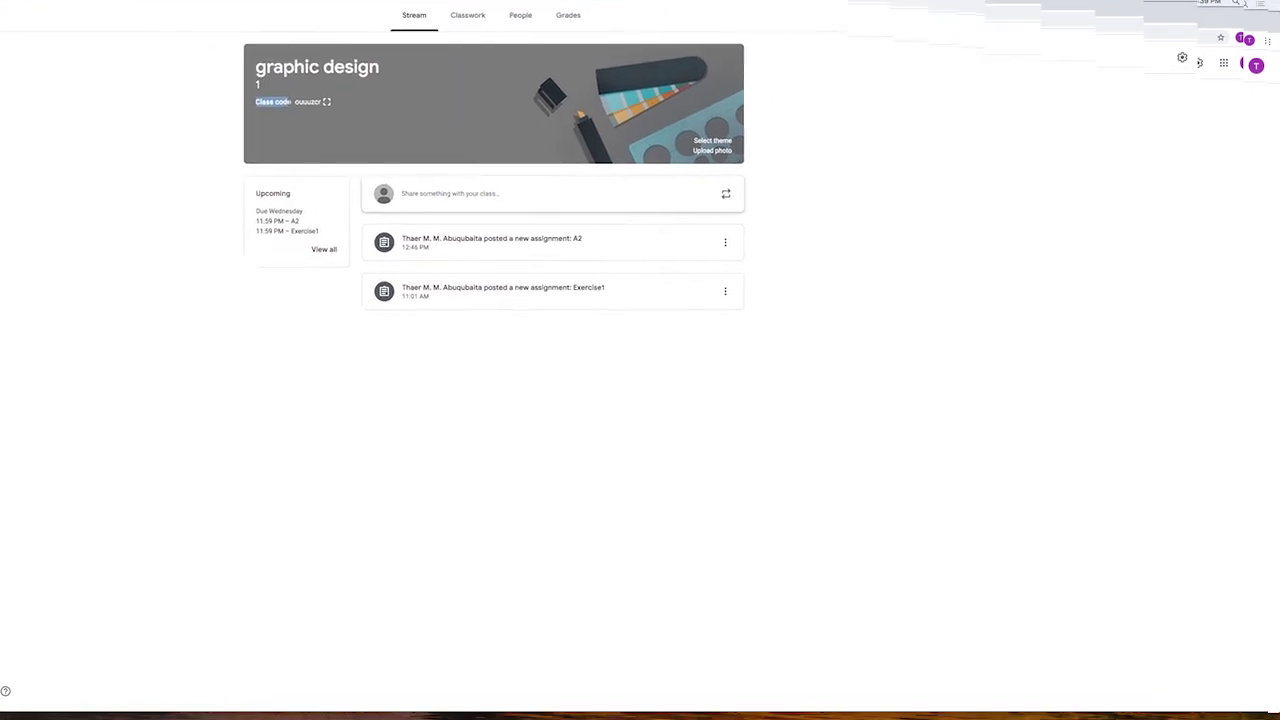
pyautogui.click(285, 143)
pyautogui.click(314, 132)
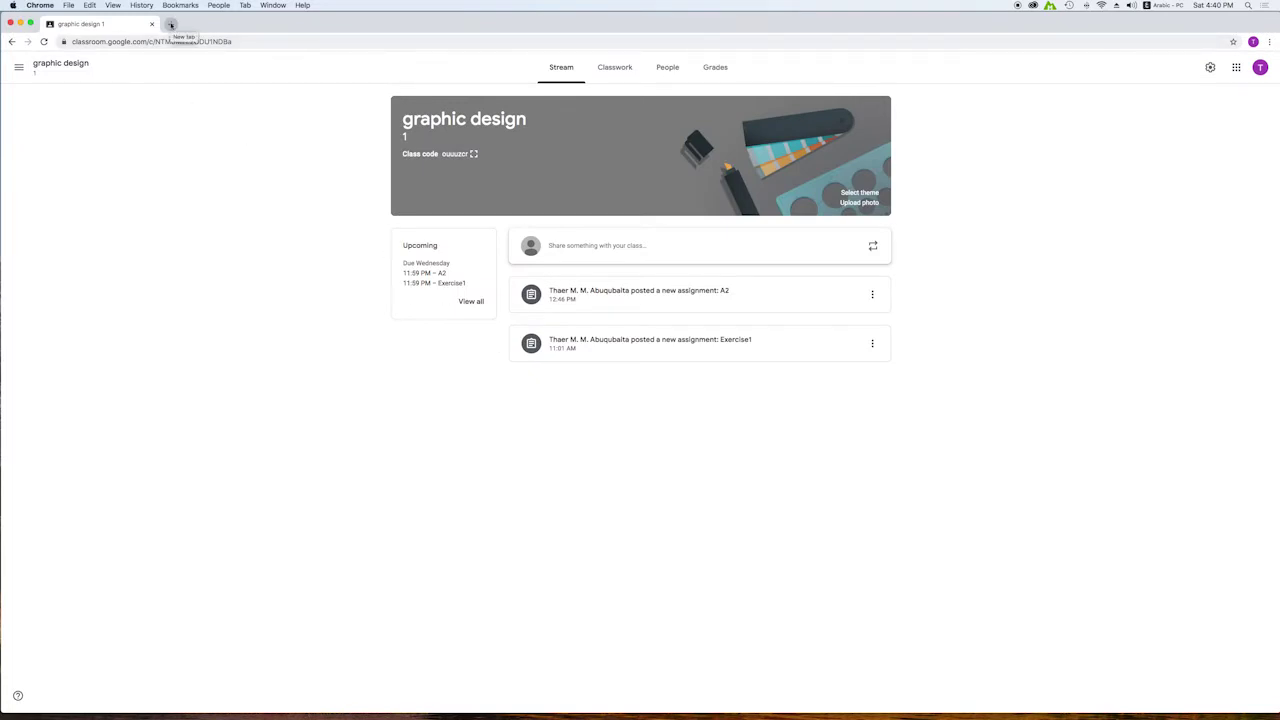
pyautogui.click(171, 24)
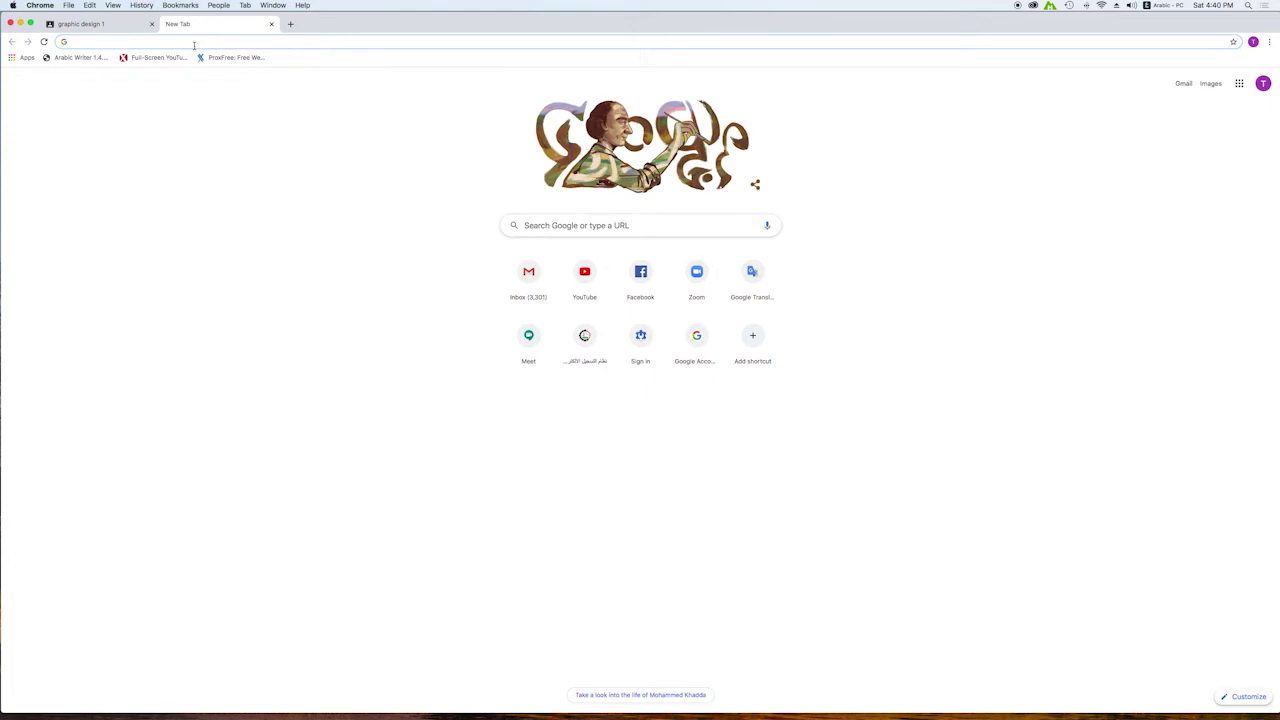
# Step: Search Google for the Hebron University academic portal and open the Hebron University Portal result
pyautogui.write('l')
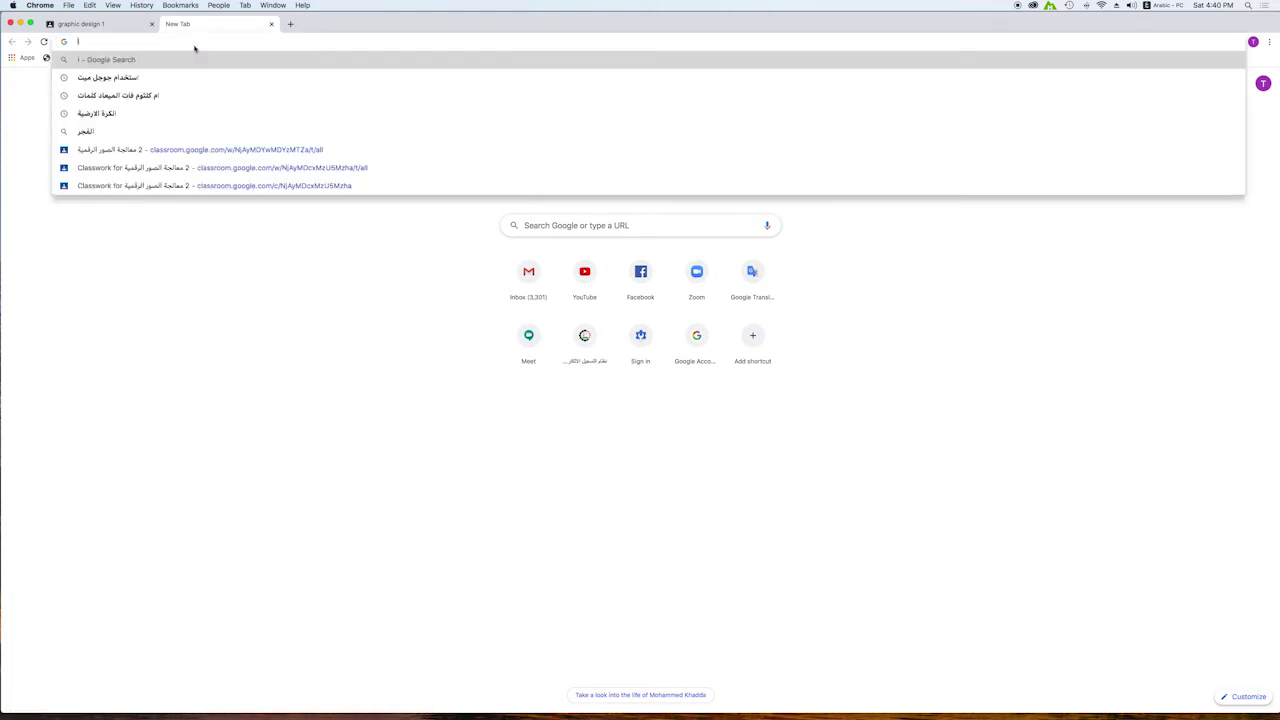
pyautogui.write('لبوابة الا')
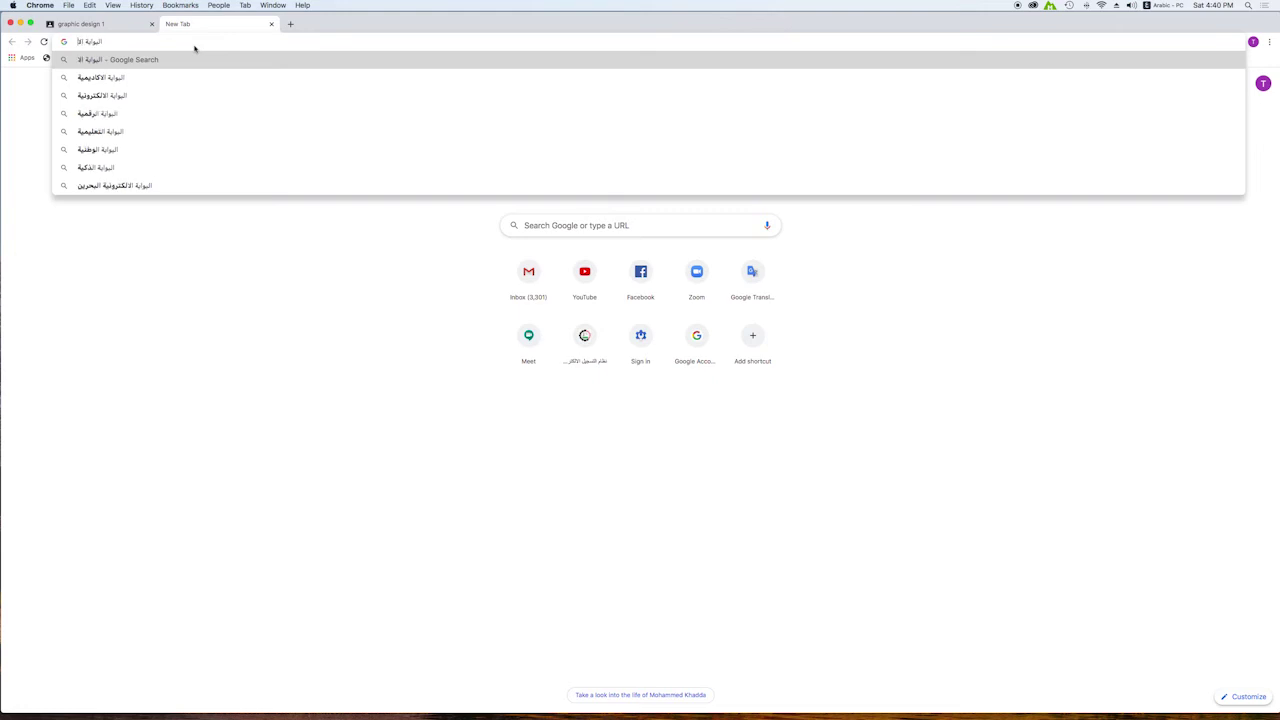
pyautogui.write('كاديمية')
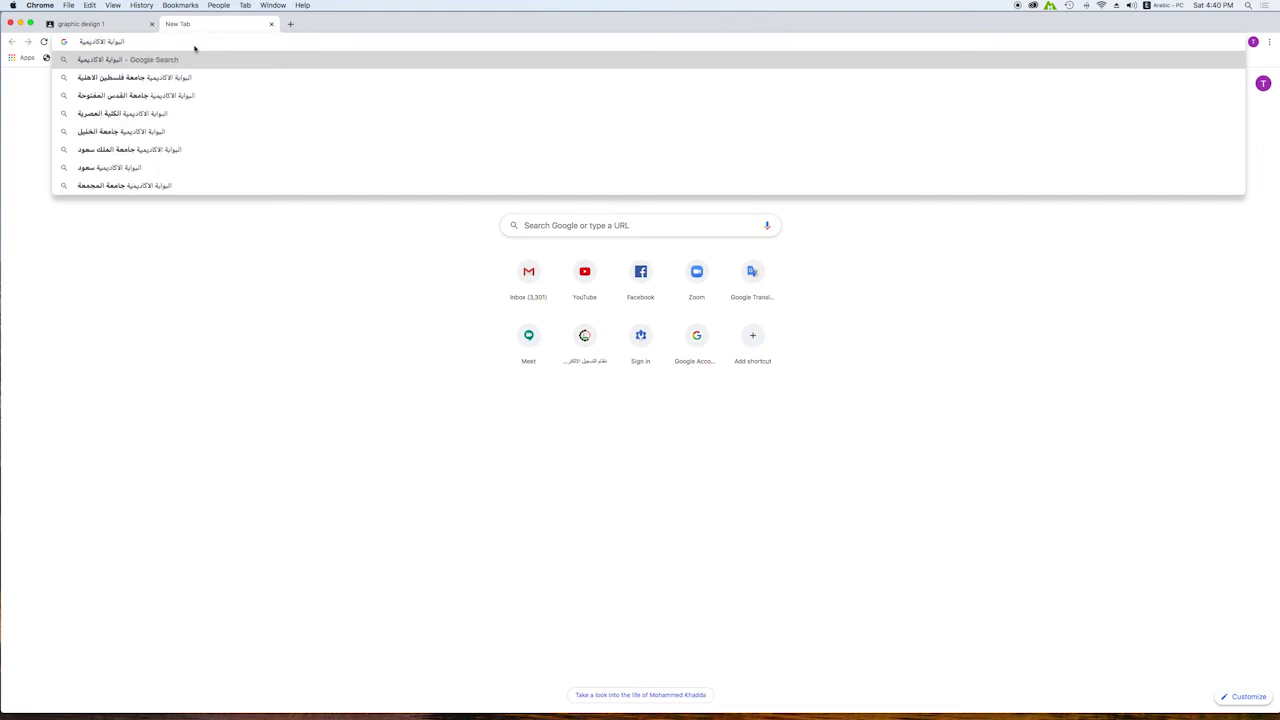
pyautogui.write(' جامعة الخليل')
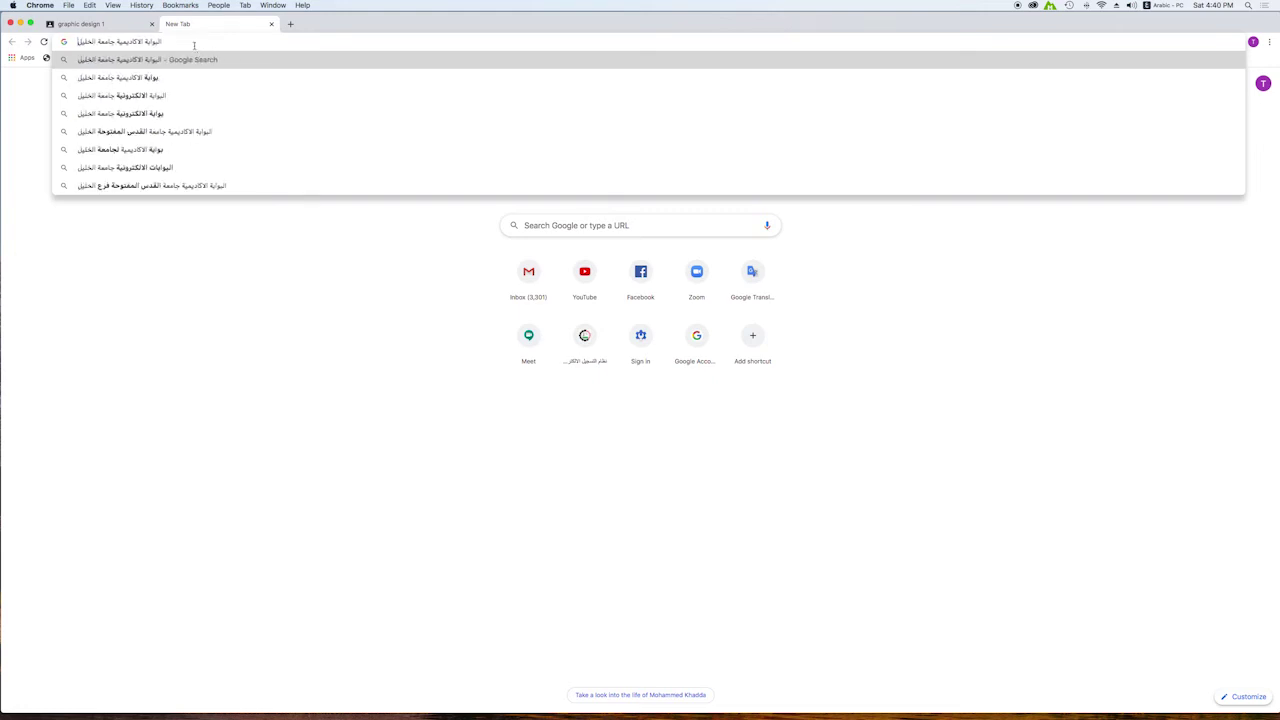
pyautogui.press('Return')
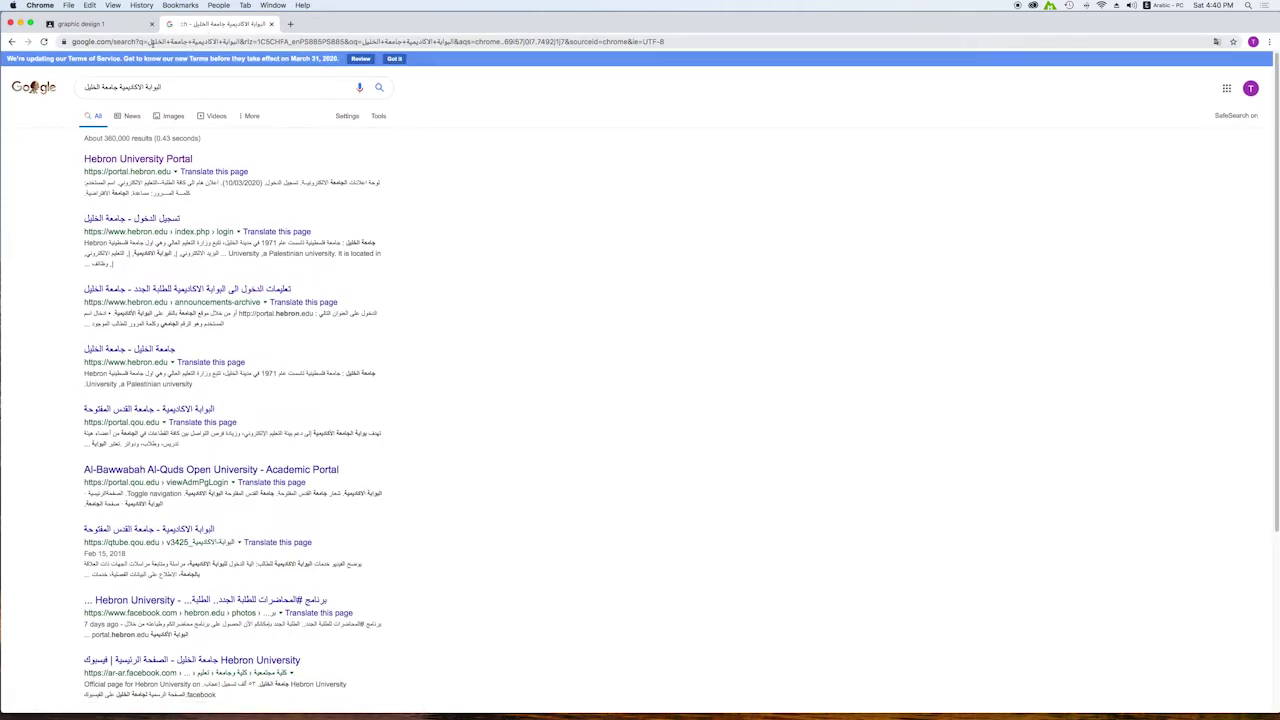
pyautogui.hotkey('ctrl', 'shift', 'Tab')
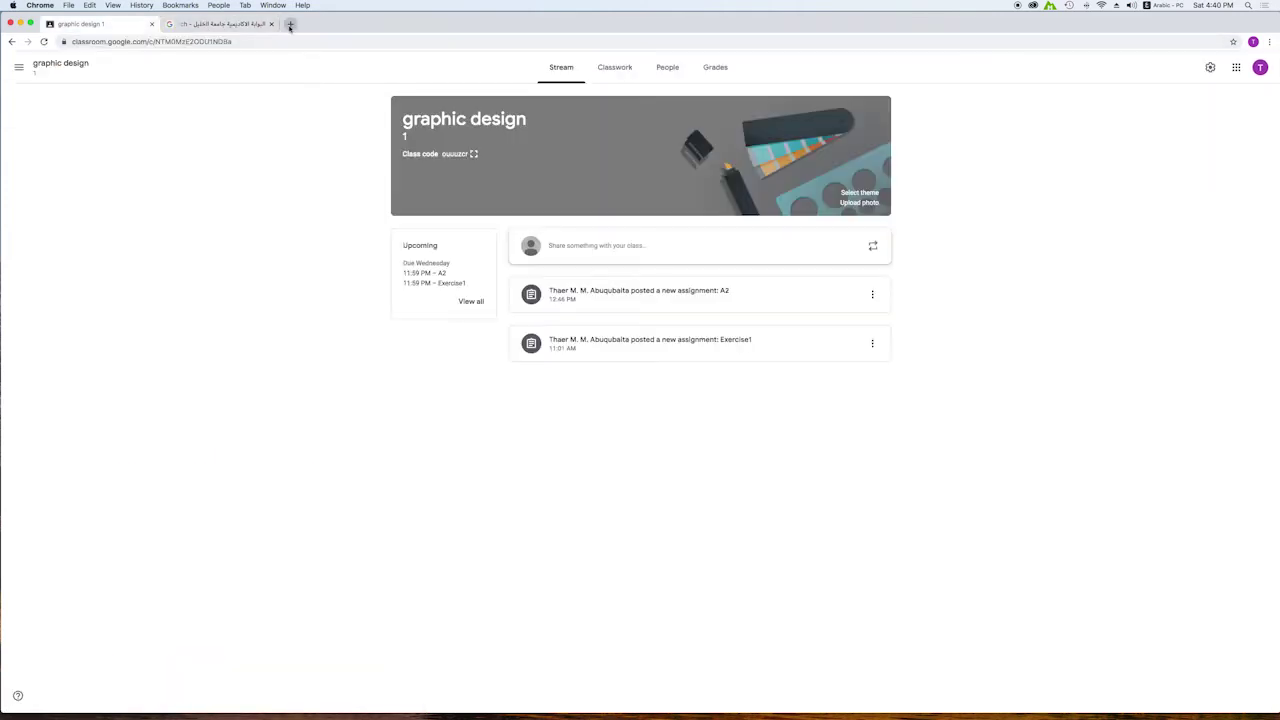
pyautogui.click(225, 24)
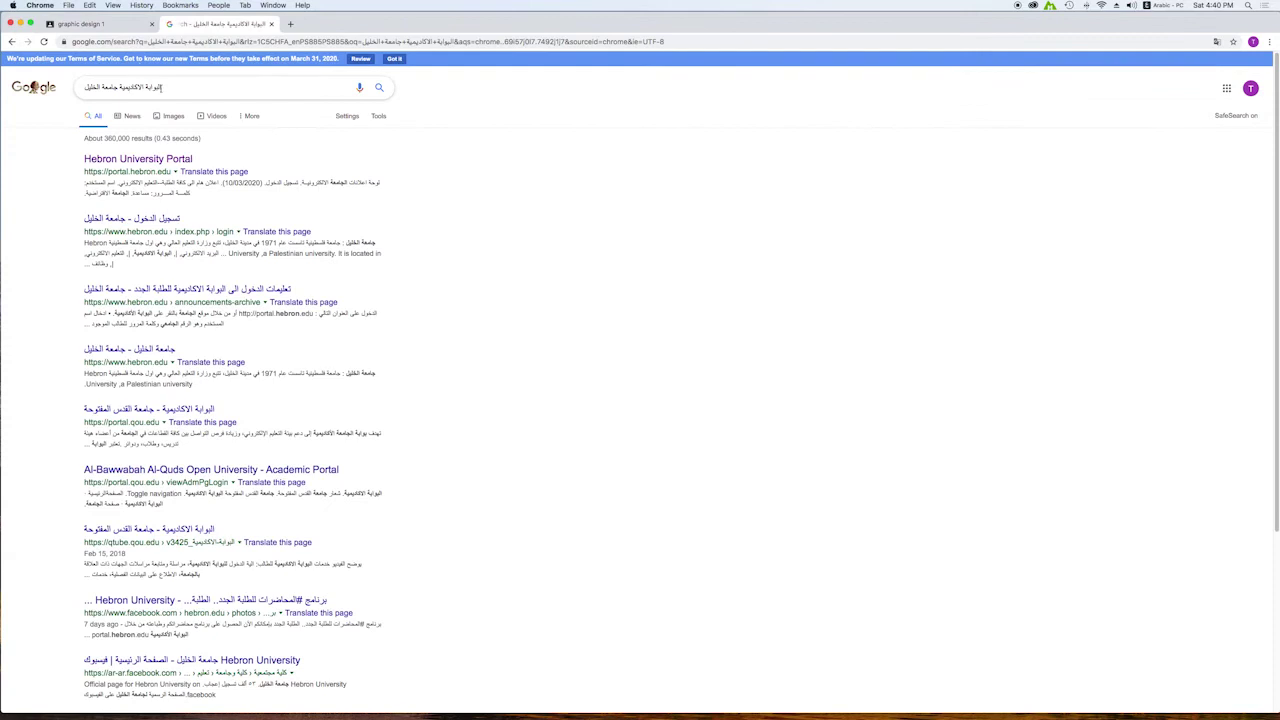
pyautogui.click(127, 172)
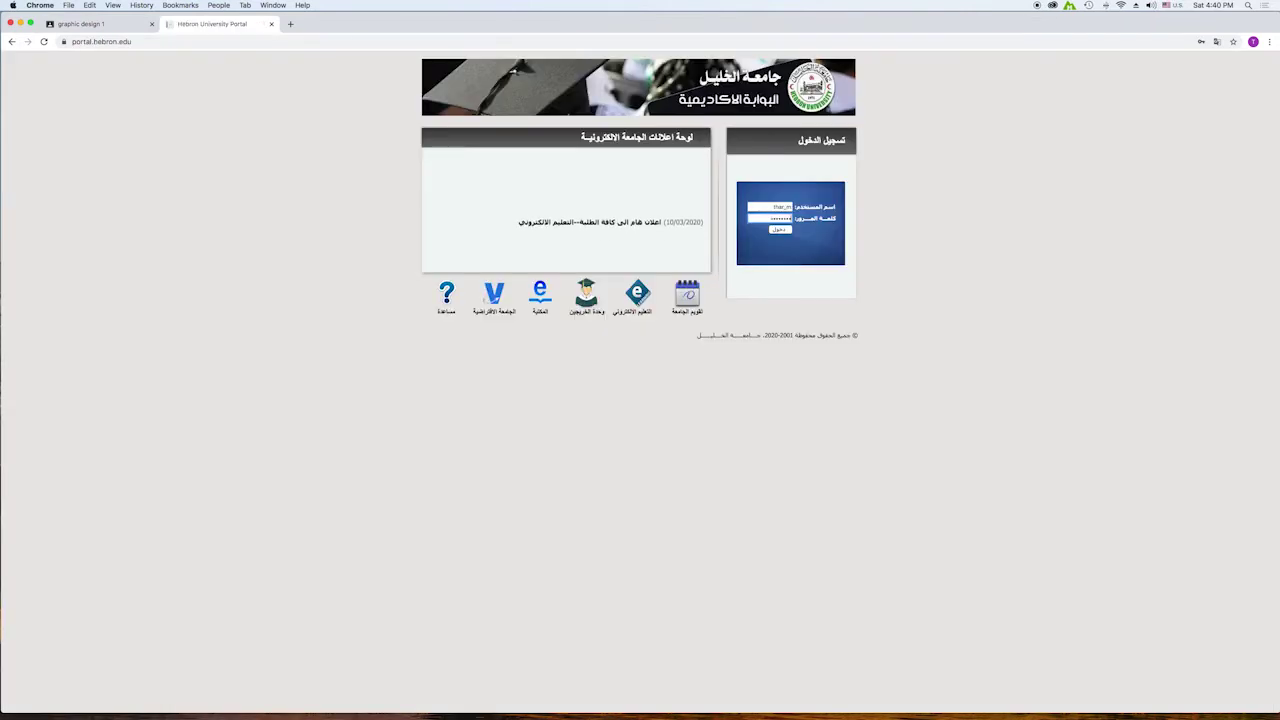
# Step: Log in to the Hebron University Portal, confirming with the verification code
pyautogui.click(779, 231)
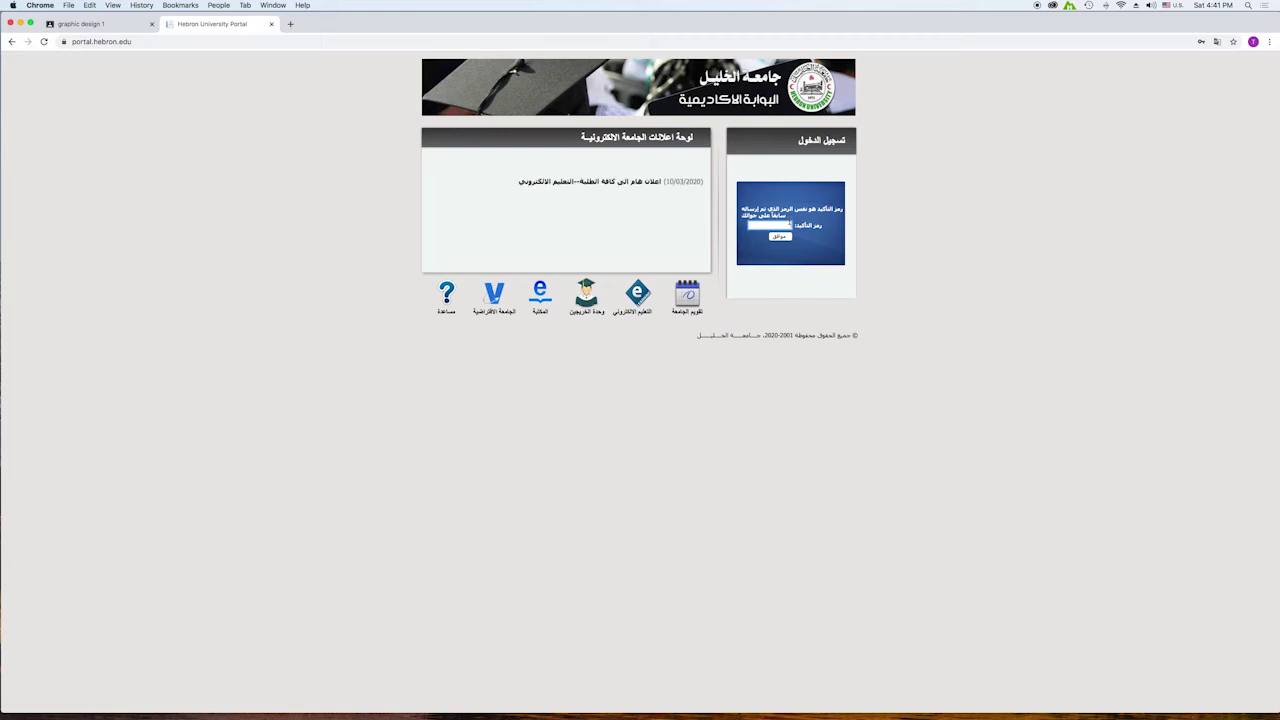
pyautogui.press('super+v')
pyautogui.click(781, 237)
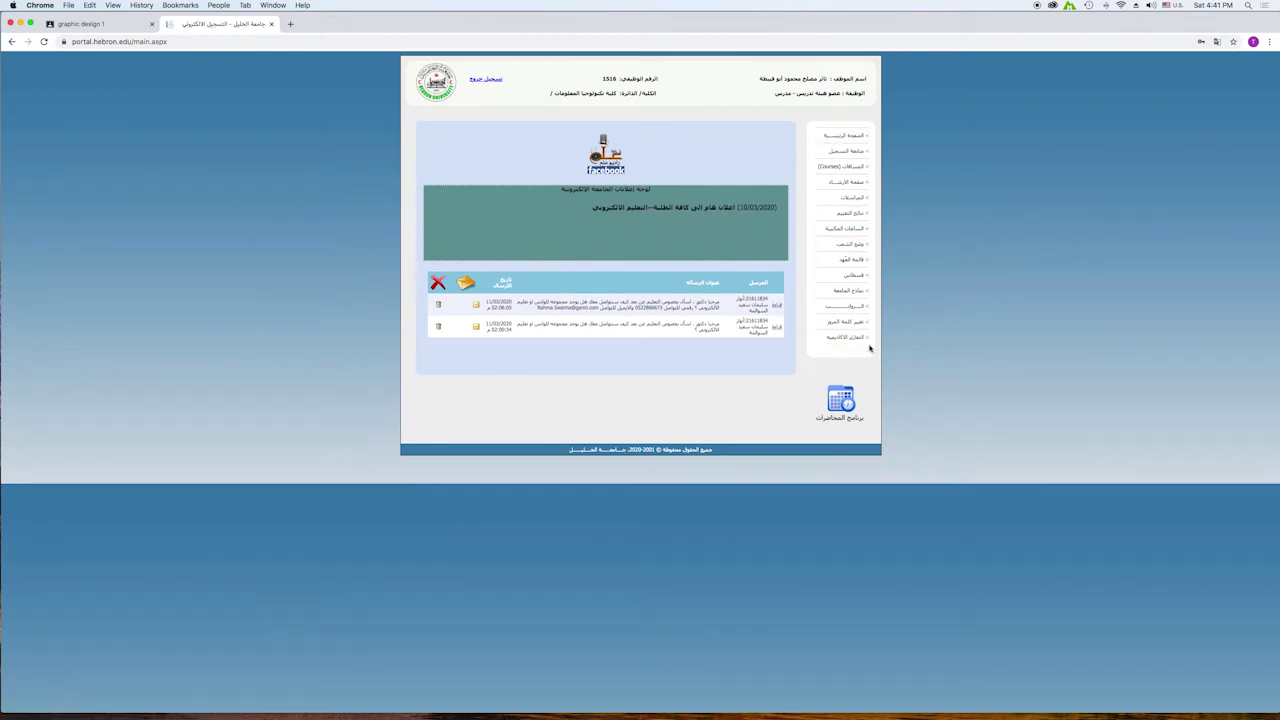
# Step: Download and open the student list spreadsheet for taught course 25314
pyautogui.click(843, 168)
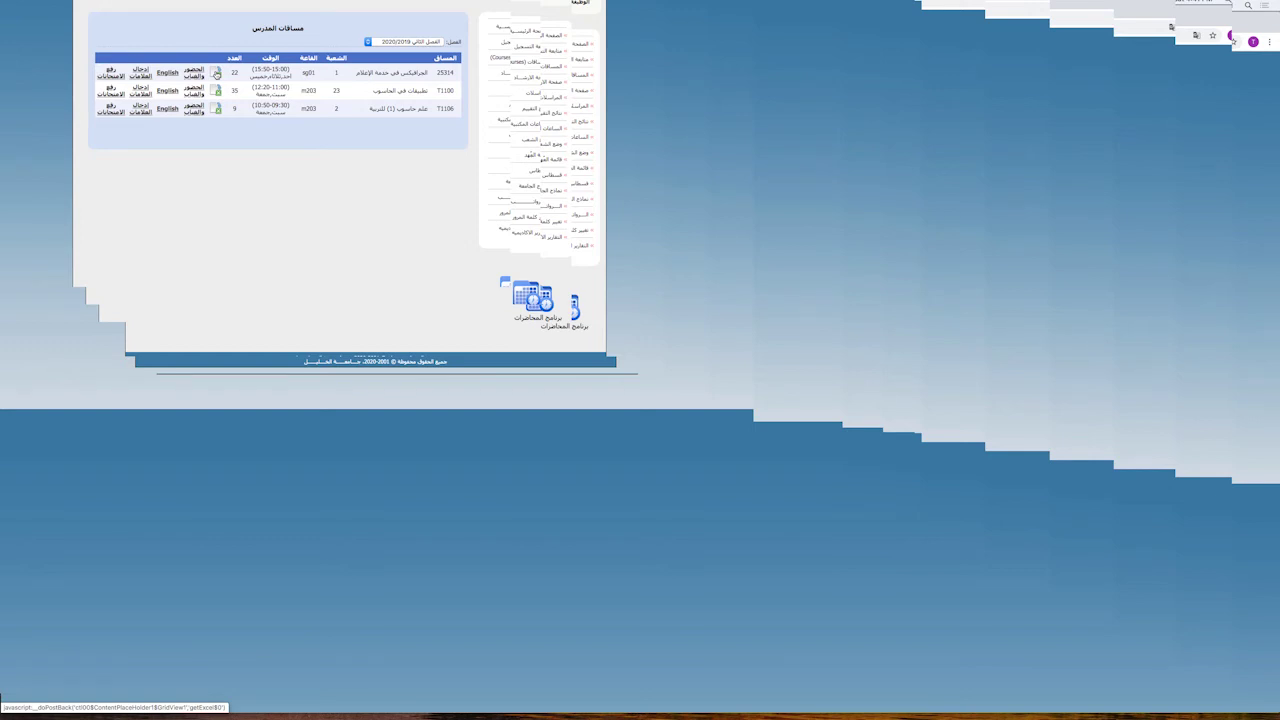
pyautogui.click(216, 73)
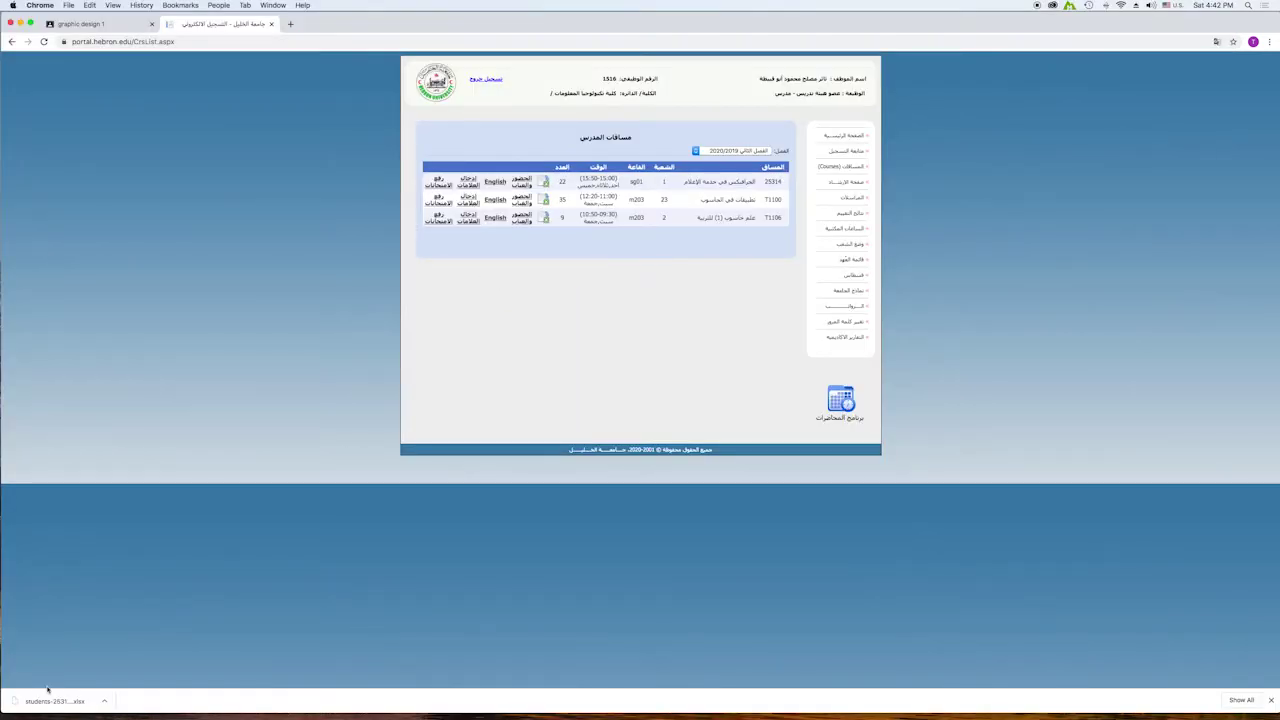
pyautogui.click(104, 701)
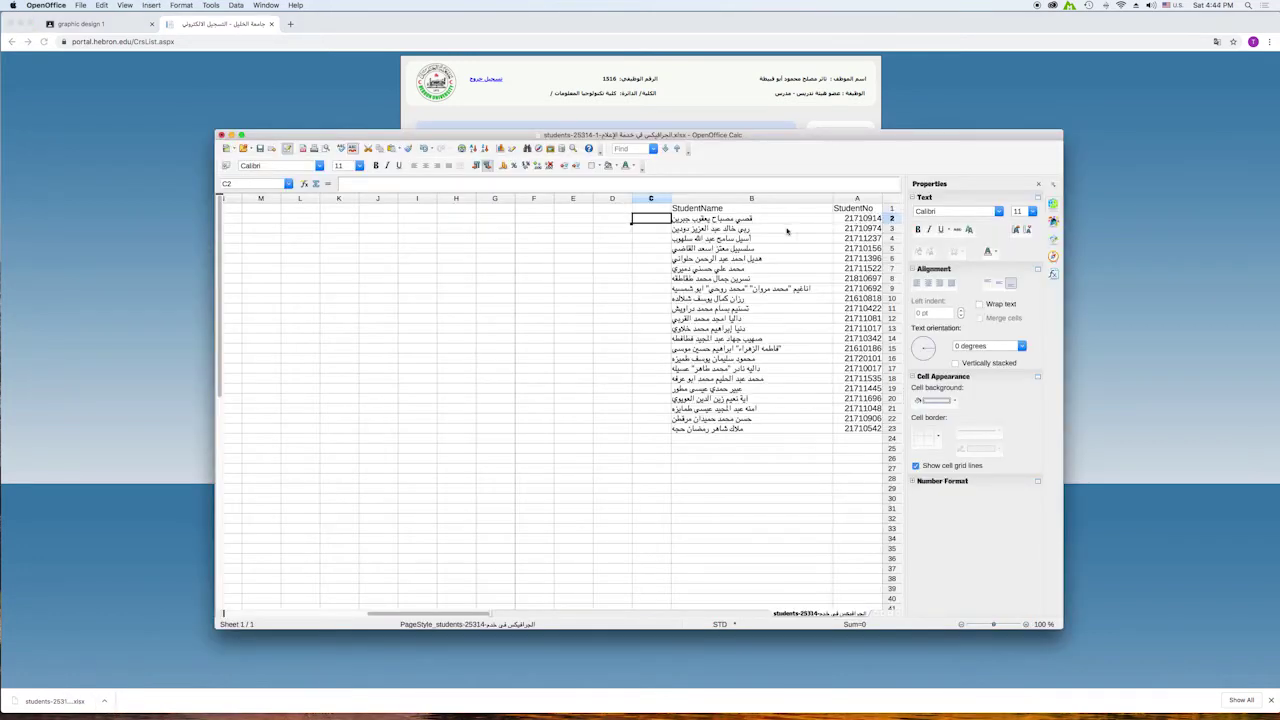
pyautogui.moveTo(592, 198); pyautogui.dragTo(548, 198)
pyautogui.click(641, 230)
pyautogui.moveTo(841, 231); pyautogui.dragTo(700, 218)
pyautogui.click(628, 222)
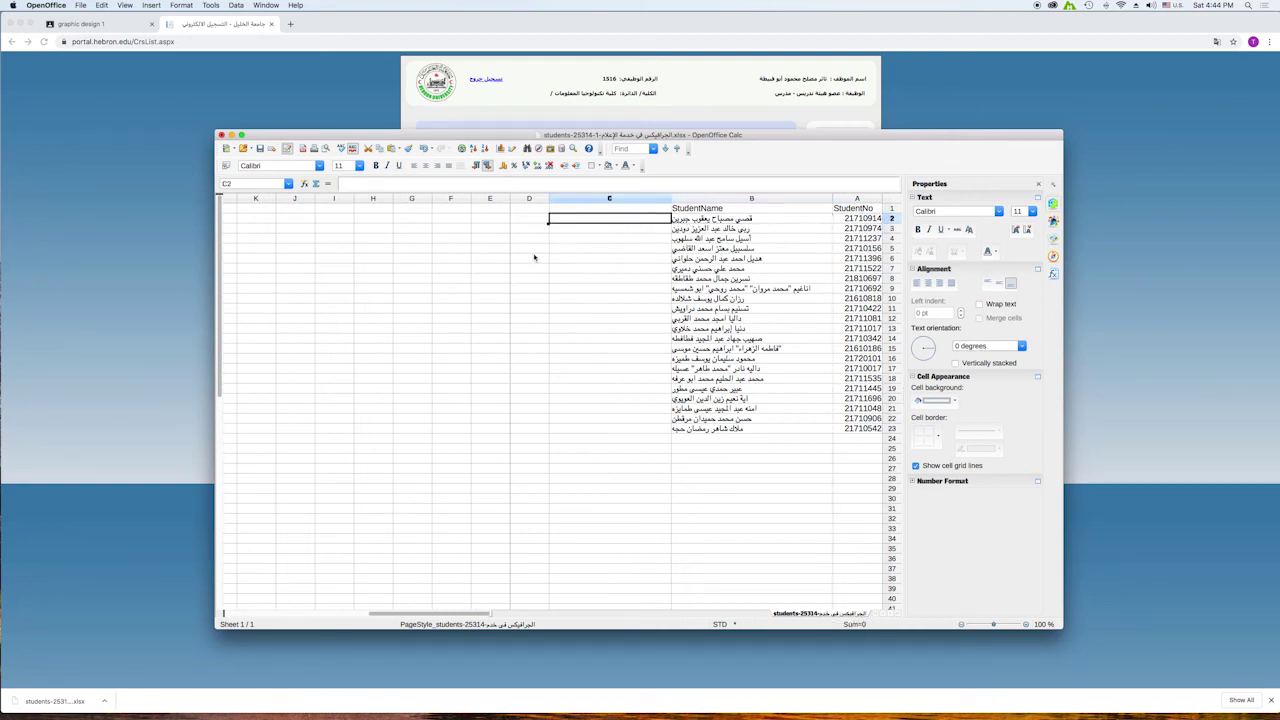
pyautogui.moveTo(549, 198); pyautogui.dragTo(515, 198)
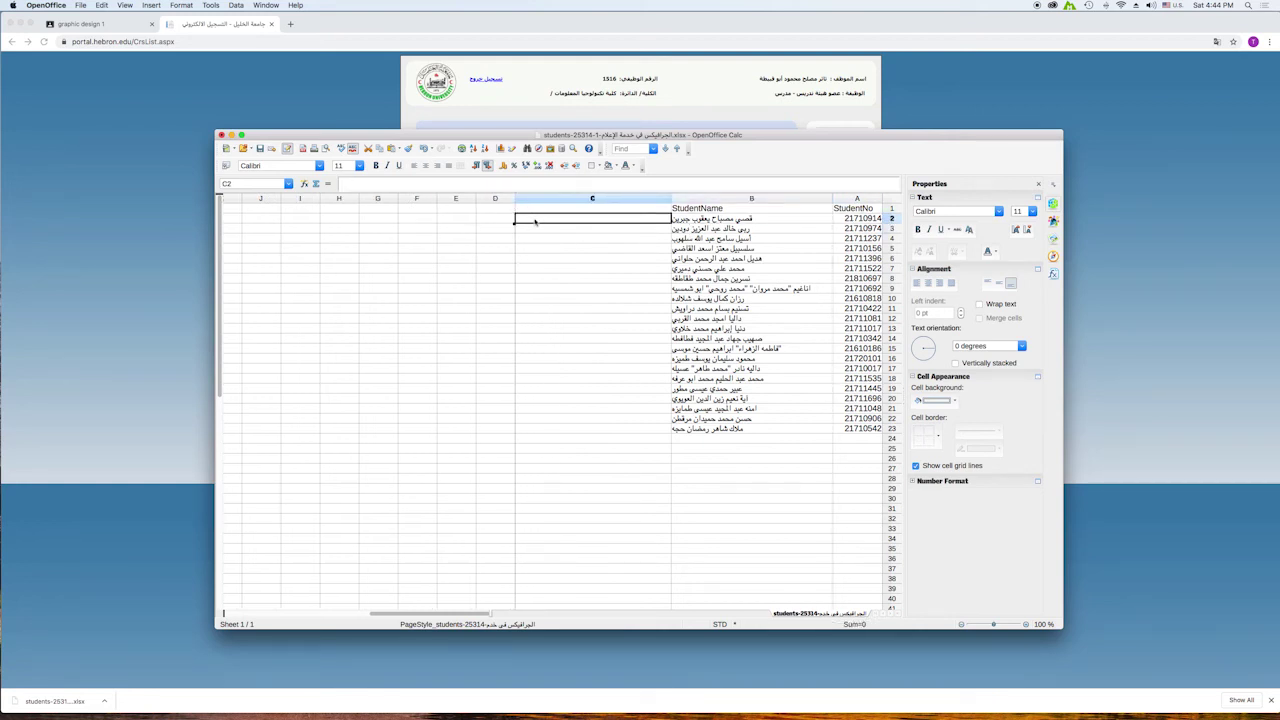
pyautogui.write('=')
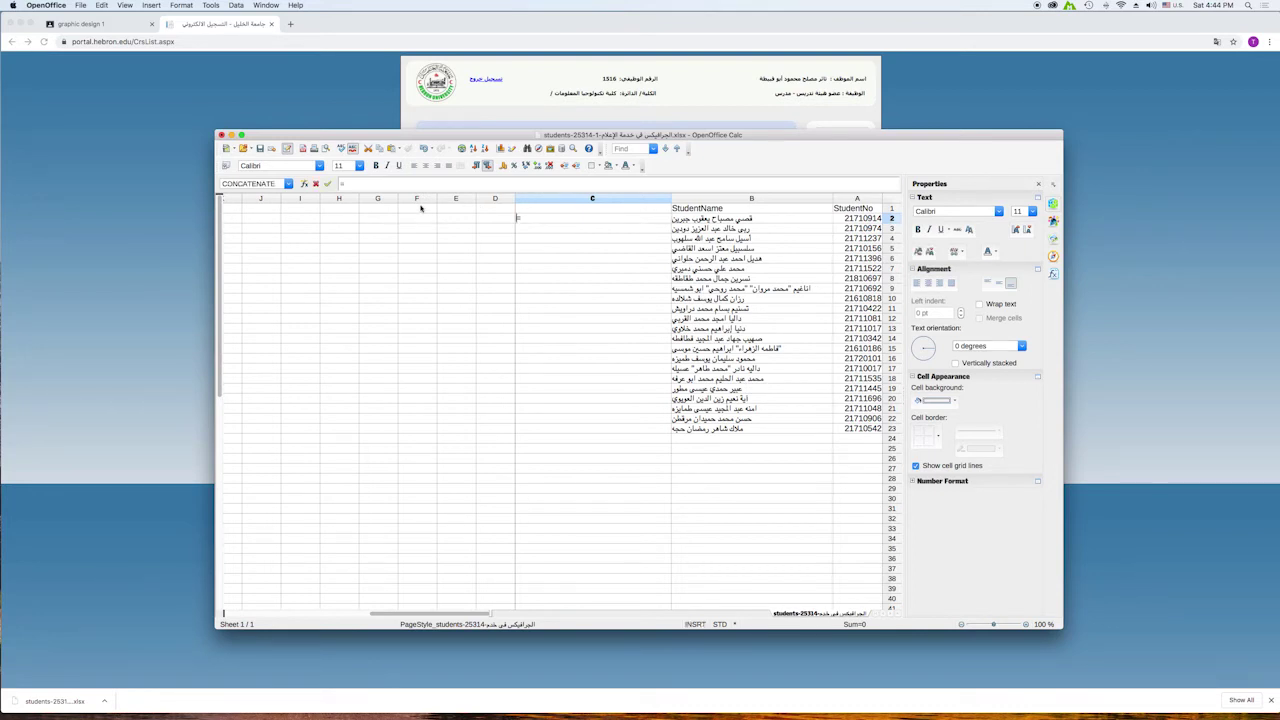
pyautogui.write('con')
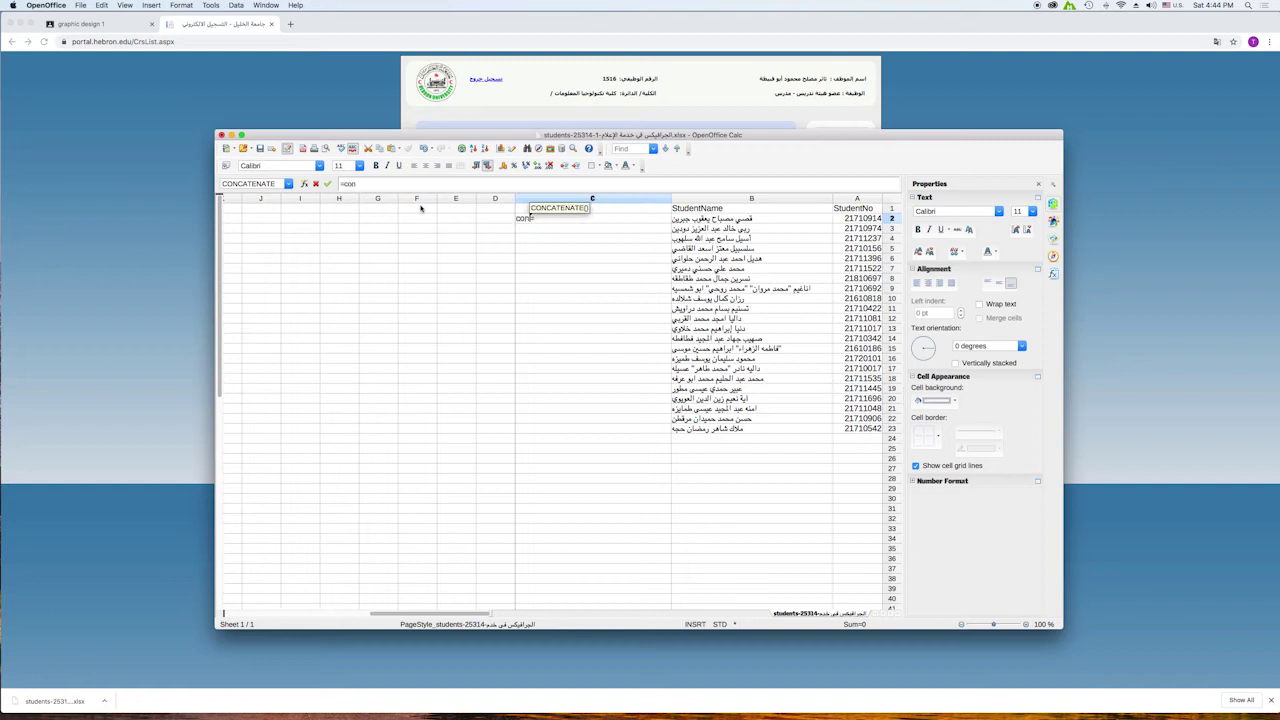
pyautogui.write('catenate')
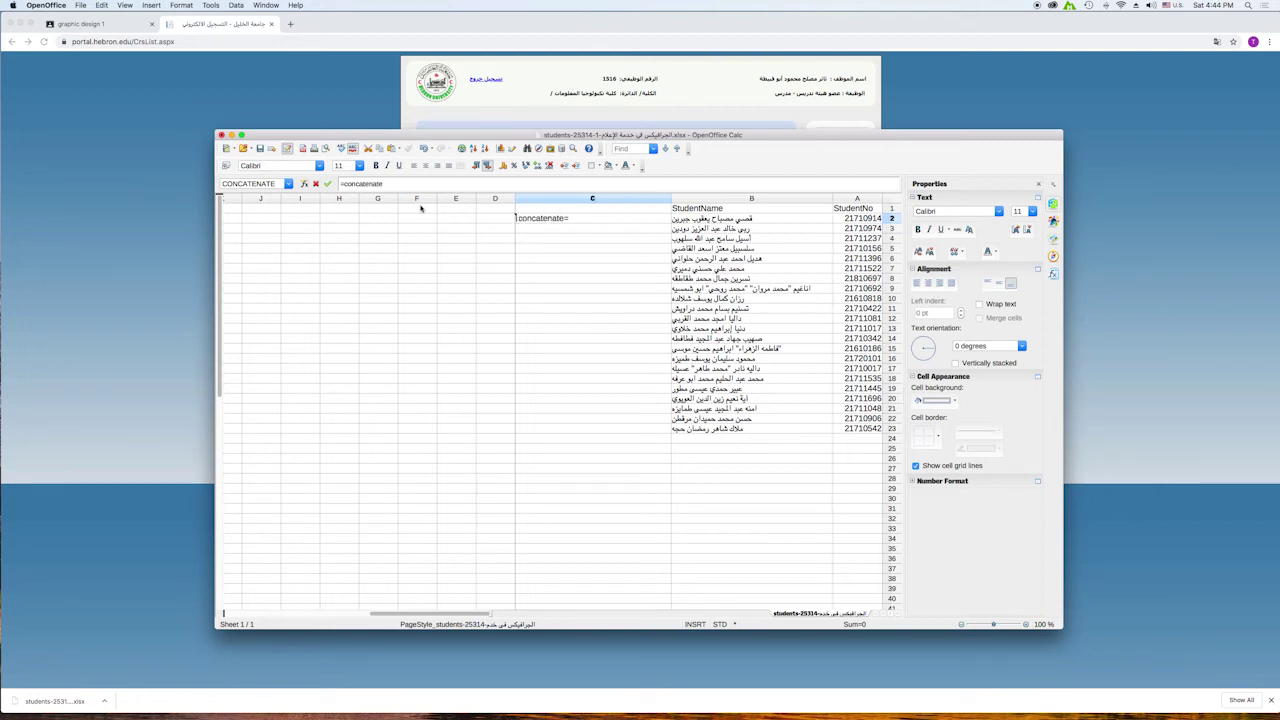
pyautogui.write(' (')
pyautogui.click(860, 218)
pyautogui.write('; "@stud')
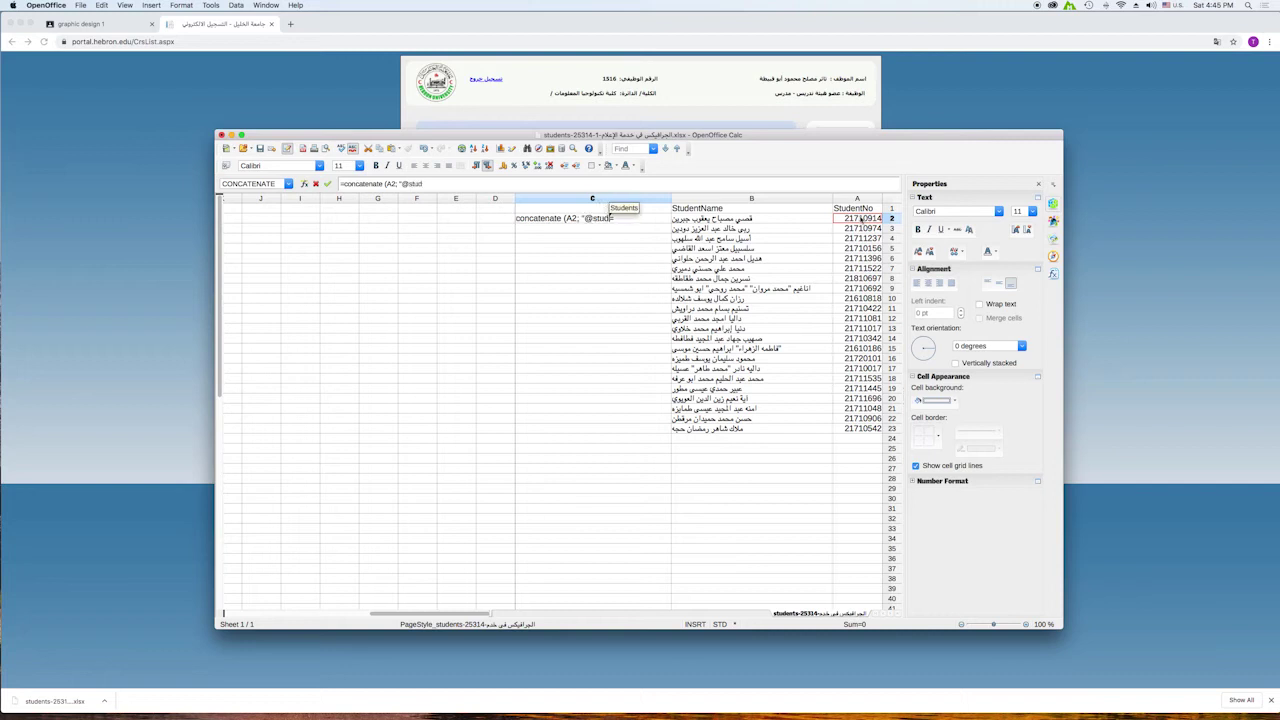
pyautogui.write('ents.heb')
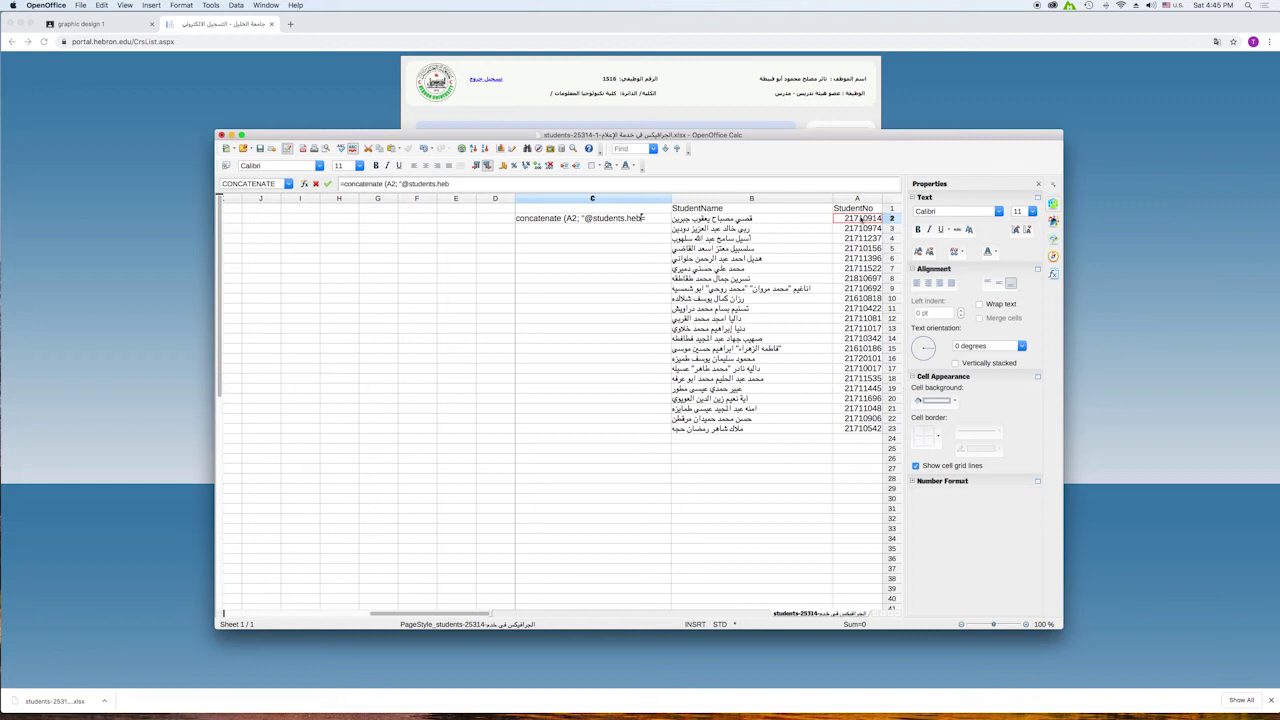
pyautogui.write('ron.edu.')
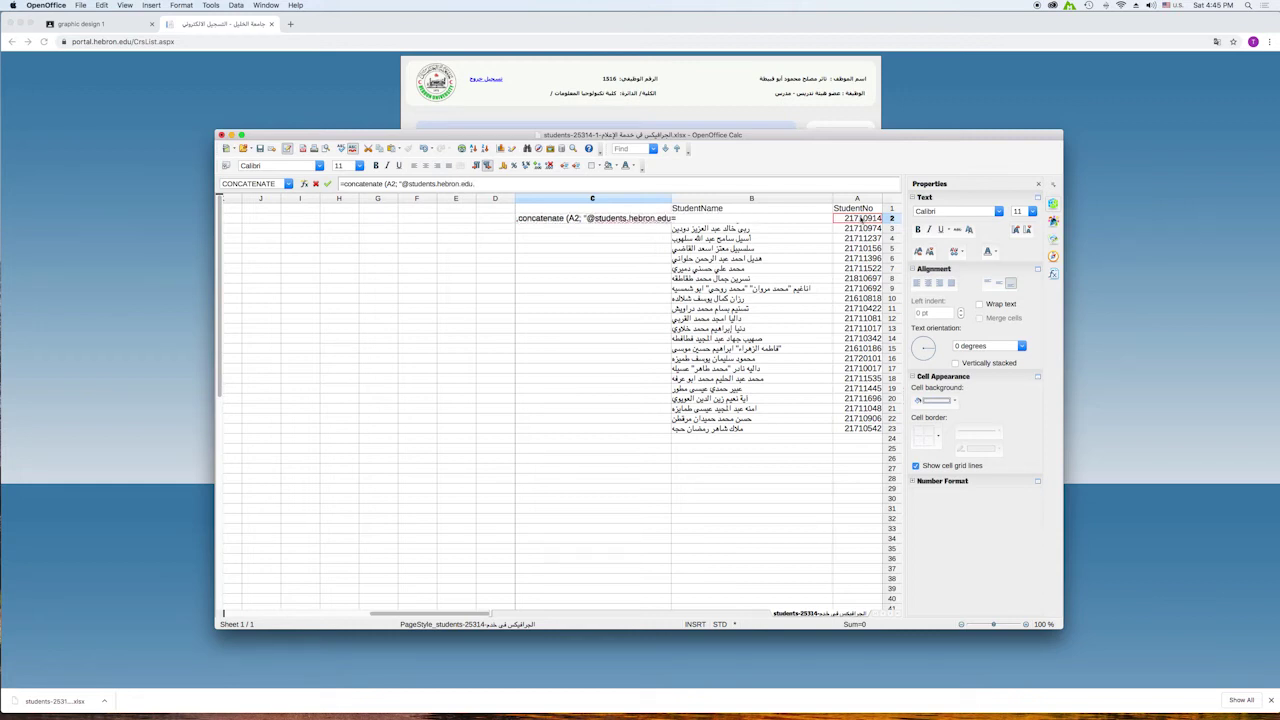
pyautogui.write('"')
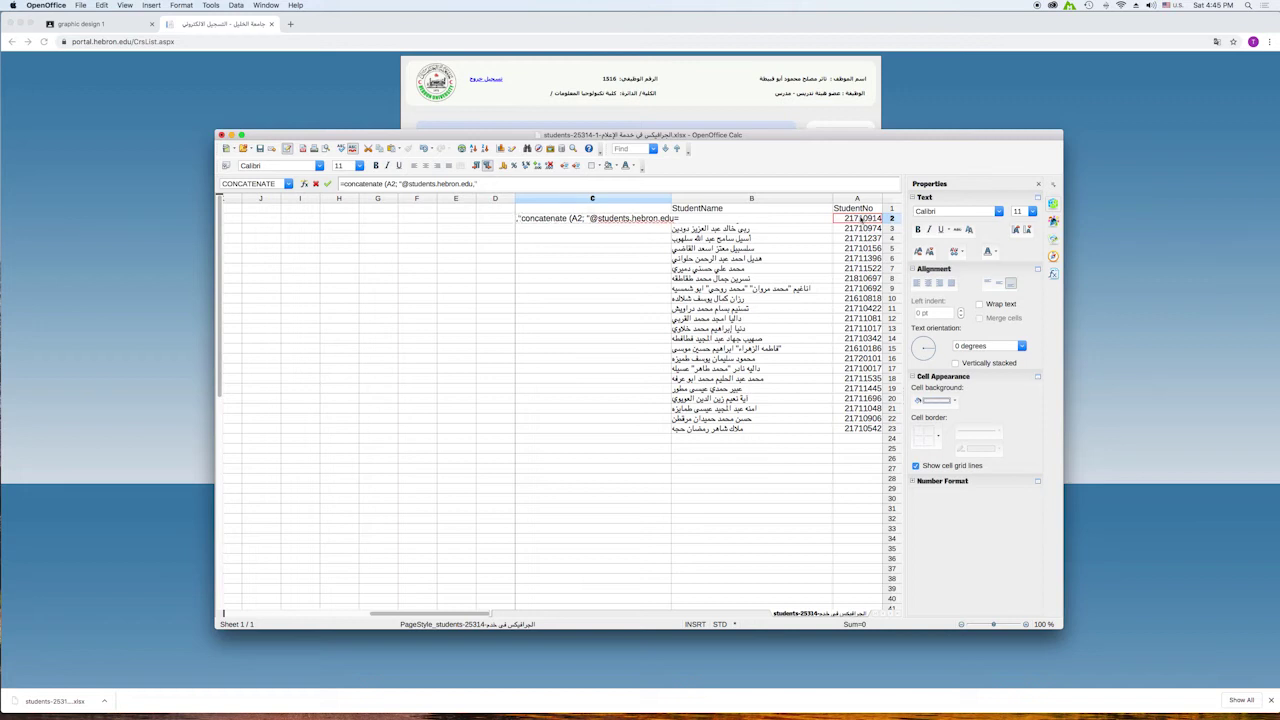
pyautogui.write(')')
pyautogui.press('Return')
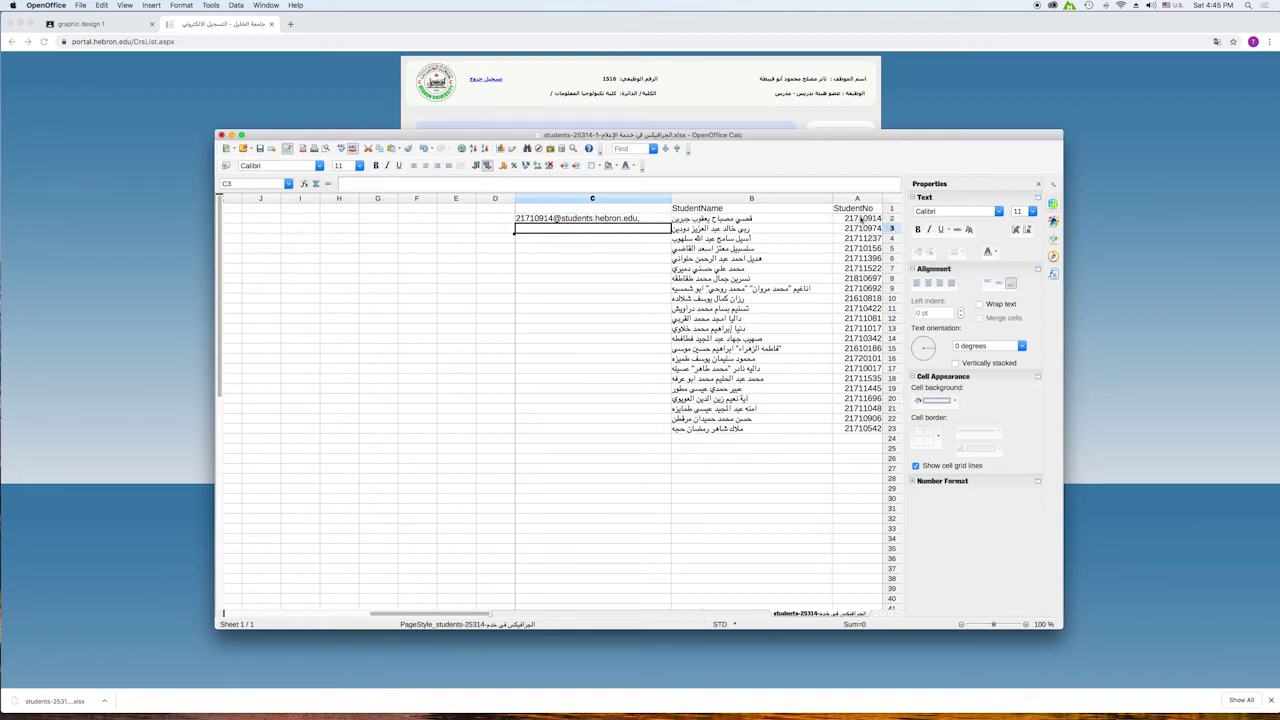
pyautogui.click(617, 221)
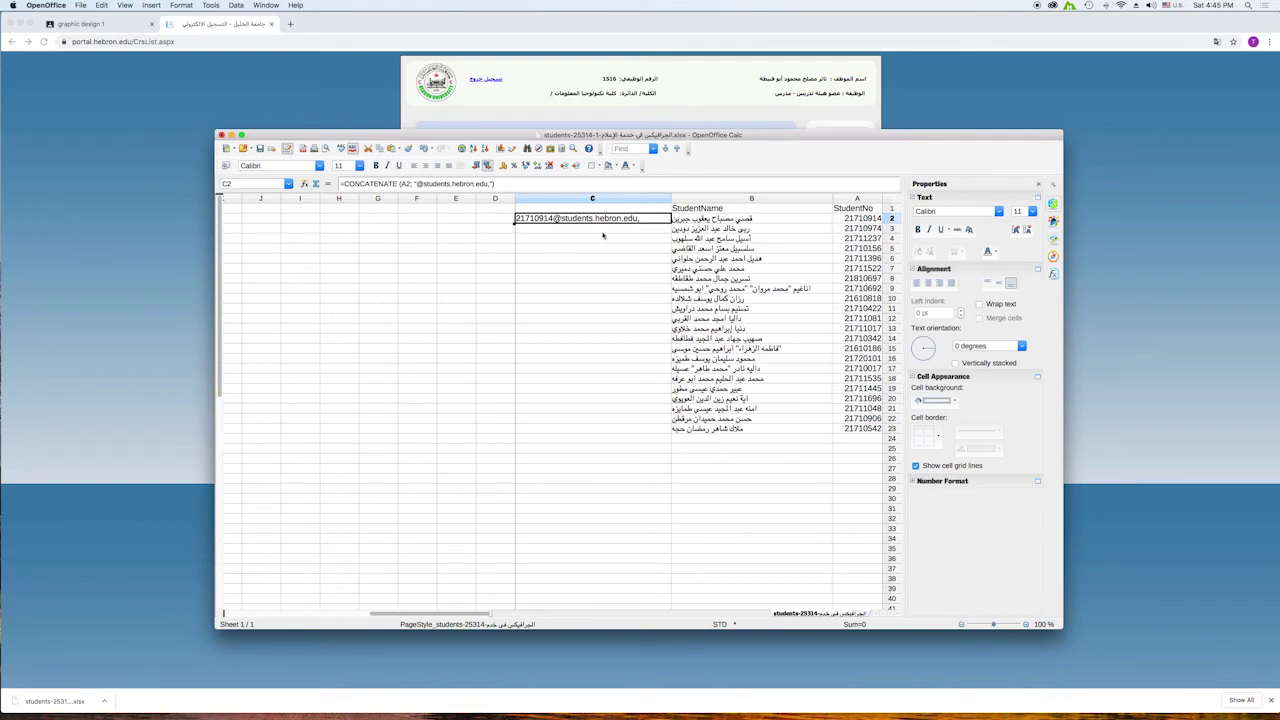
pyautogui.press('F2')
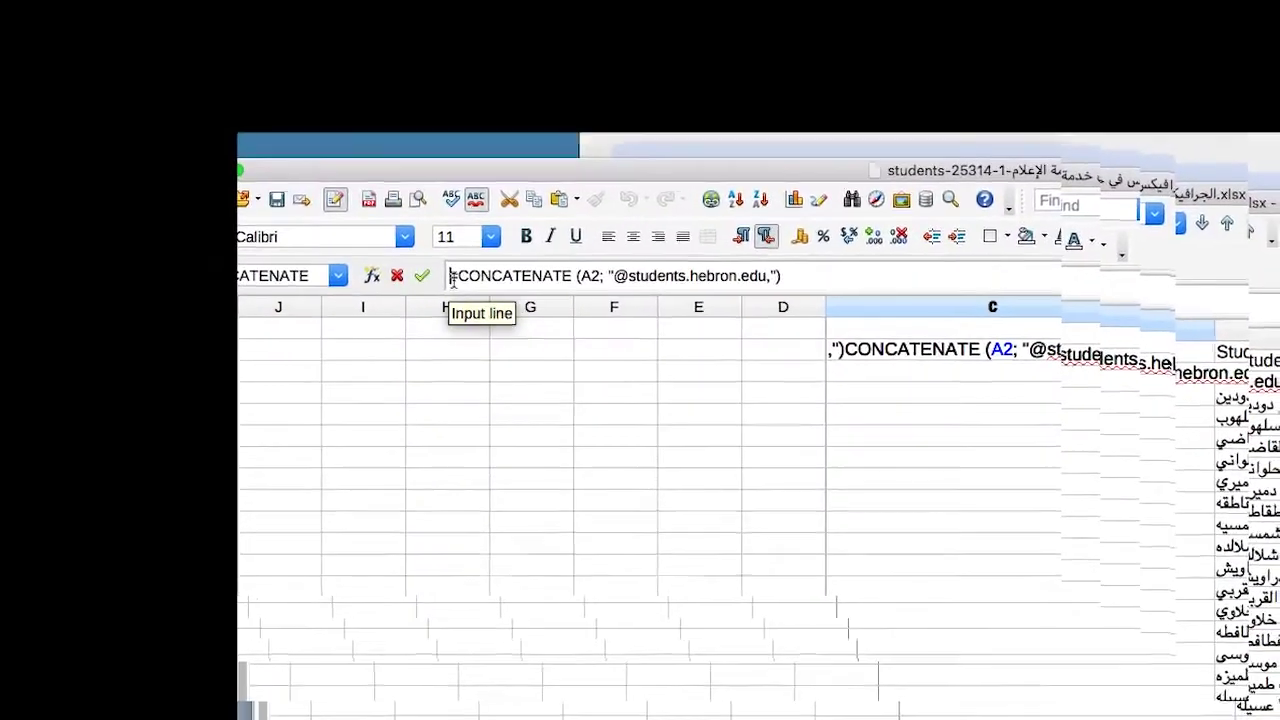
pyautogui.moveTo(727, 425); pyautogui.dragTo(751, 425)
pyautogui.moveTo(392, 226); pyautogui.dragTo(427, 226)
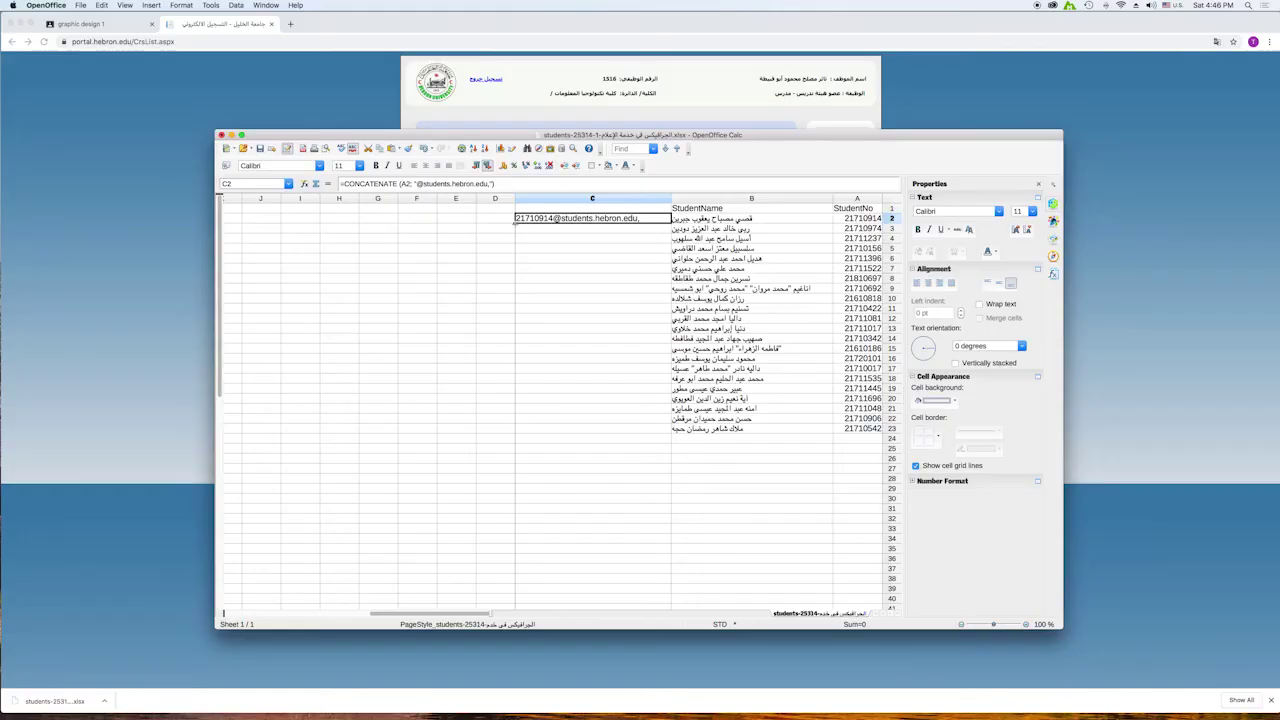
pyautogui.scroll(-4, 515, 228)
pyautogui.scroll(4, 515, 228)
# Step: Fill the email formula down to C23 and copy the addresses in C2:C23
pyautogui.moveTo(515, 224); pyautogui.dragTo(528, 436)
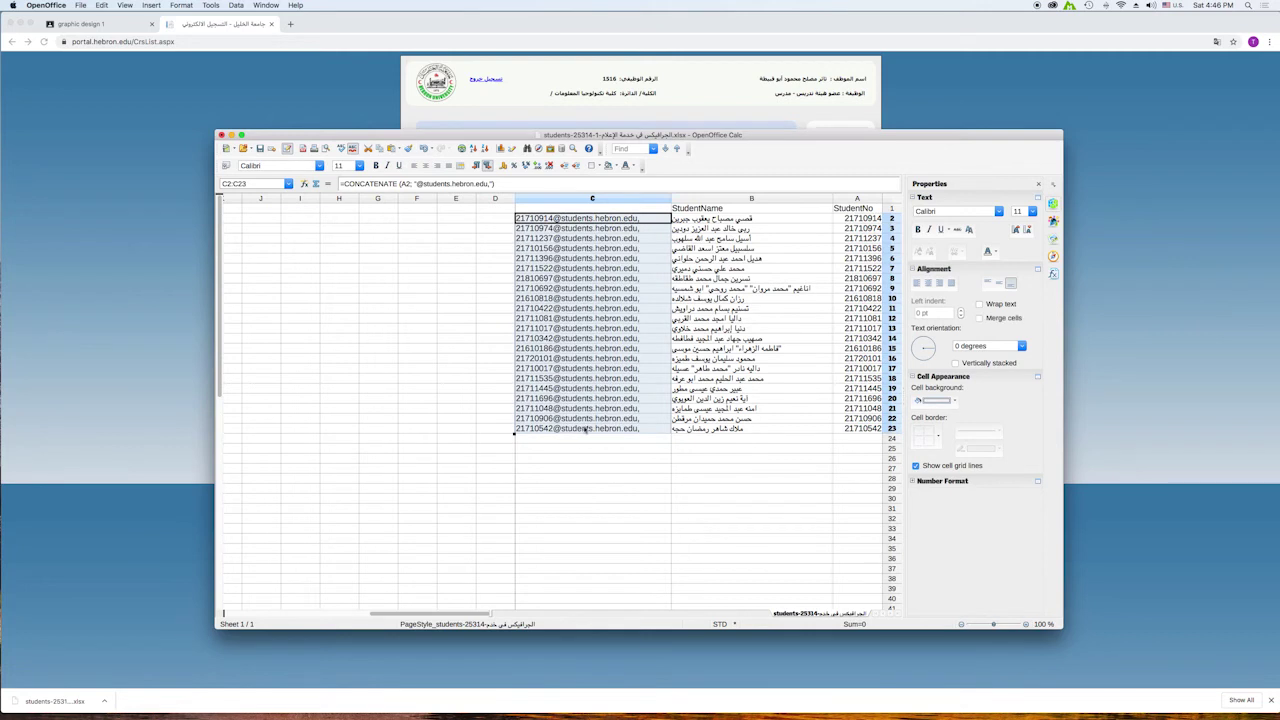
pyautogui.click(623, 220)
pyautogui.moveTo(622, 219); pyautogui.dragTo(624, 435)
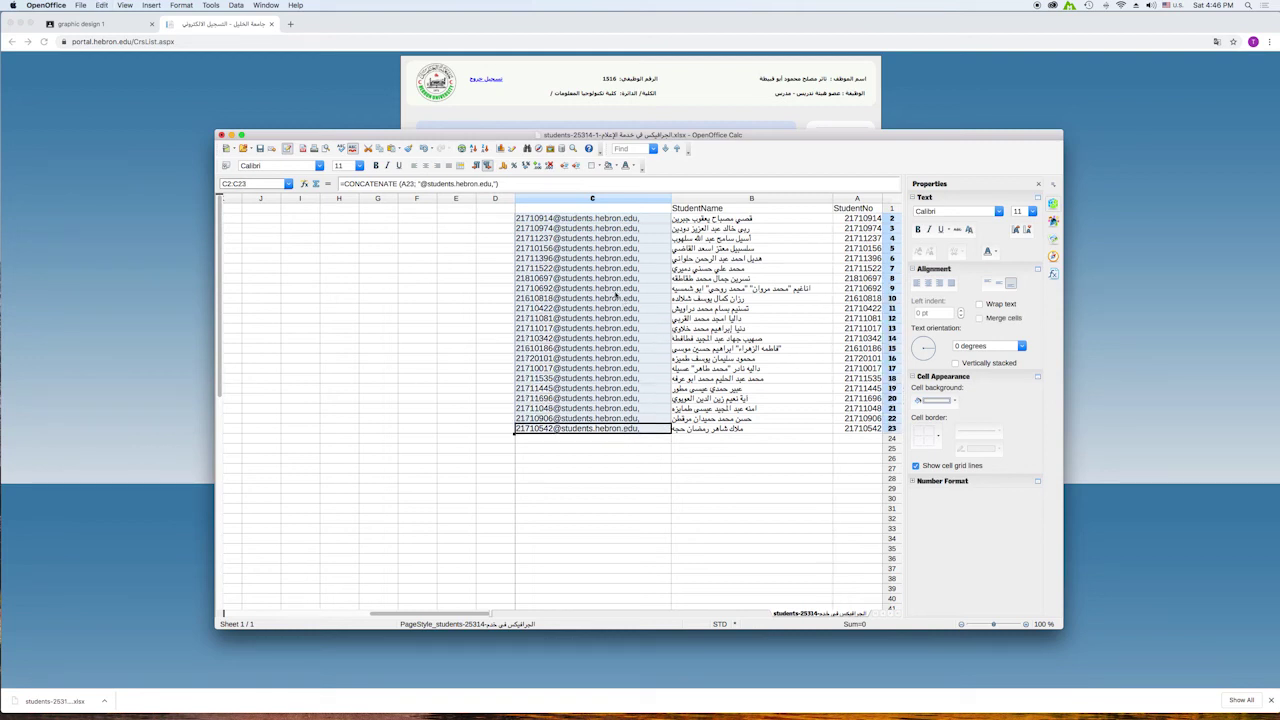
pyautogui.rightClick(590, 265)
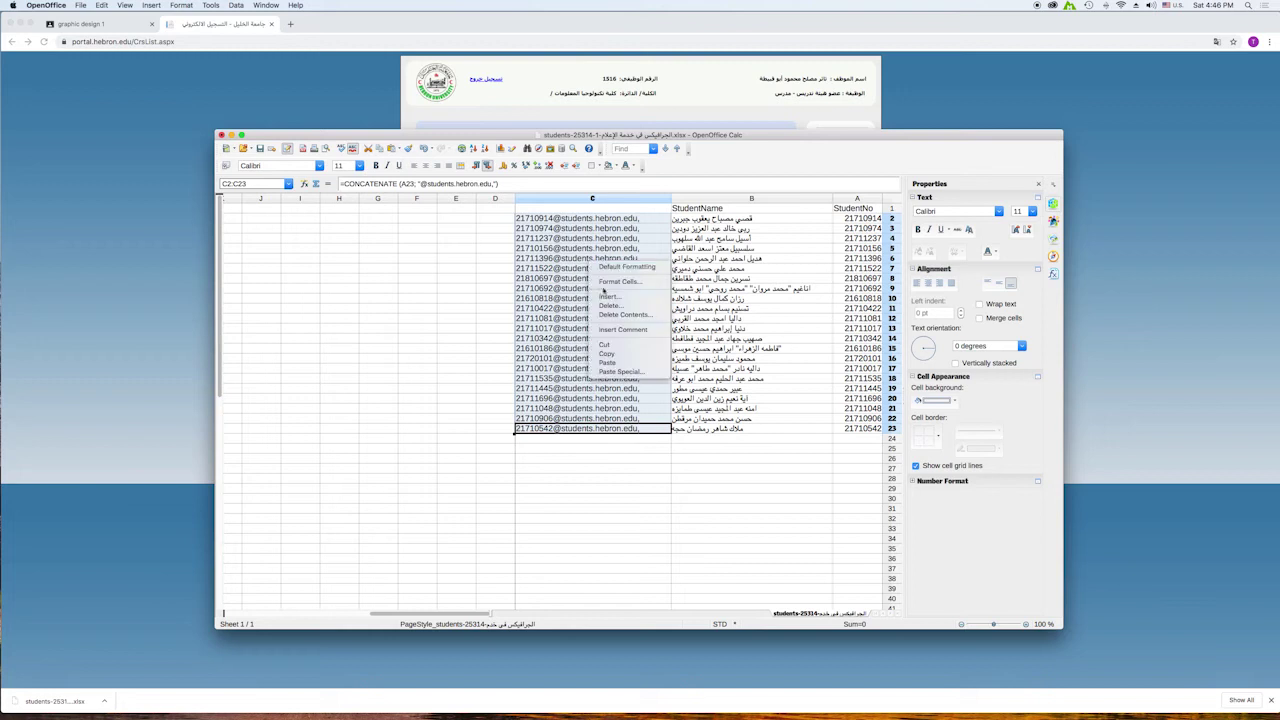
pyautogui.click(621, 358)
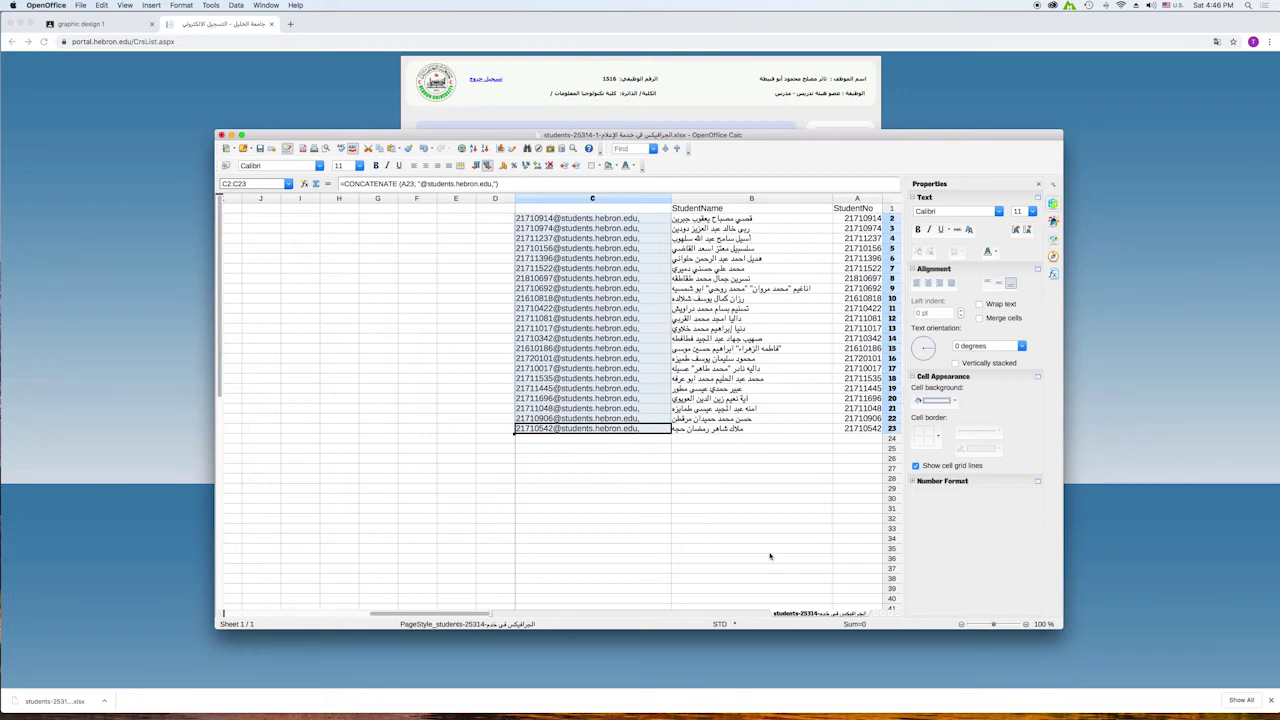
# Step: Return to the graphic design class, go to People, and begin inviting students
pyautogui.click(69, 24)
pyautogui.click(69, 24)
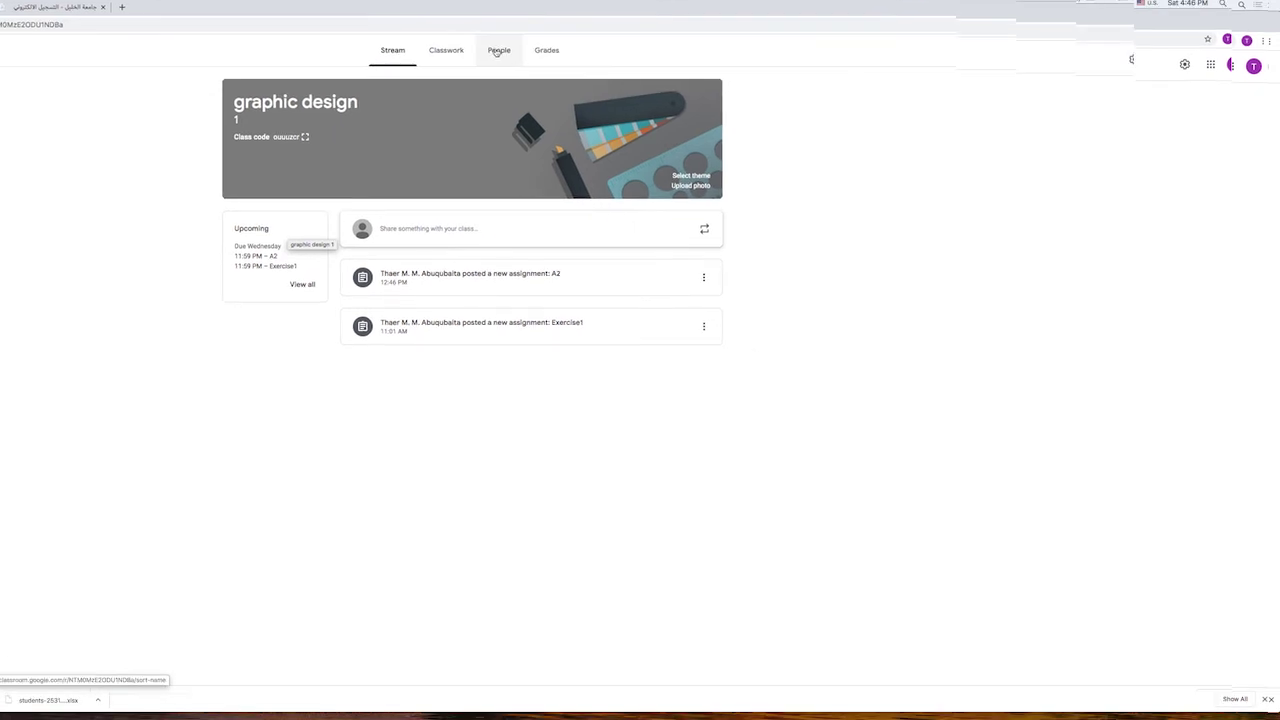
pyautogui.click(397, 41)
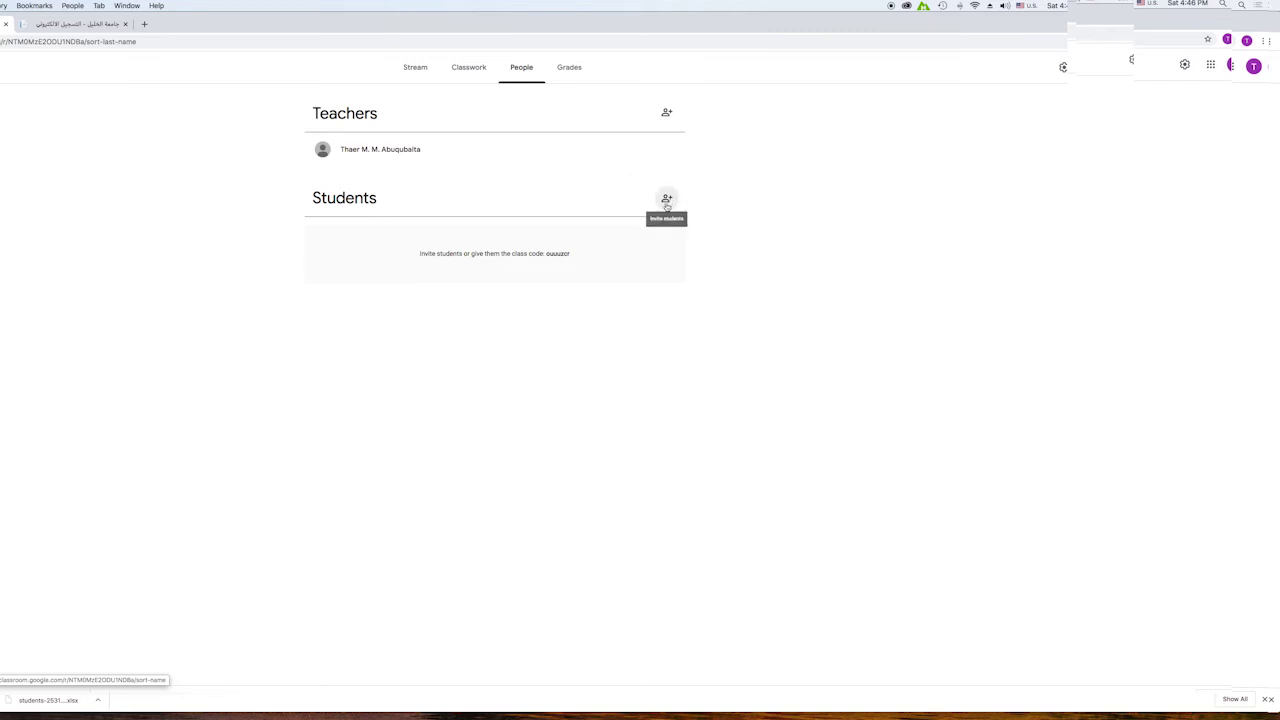
pyautogui.click(667, 199)
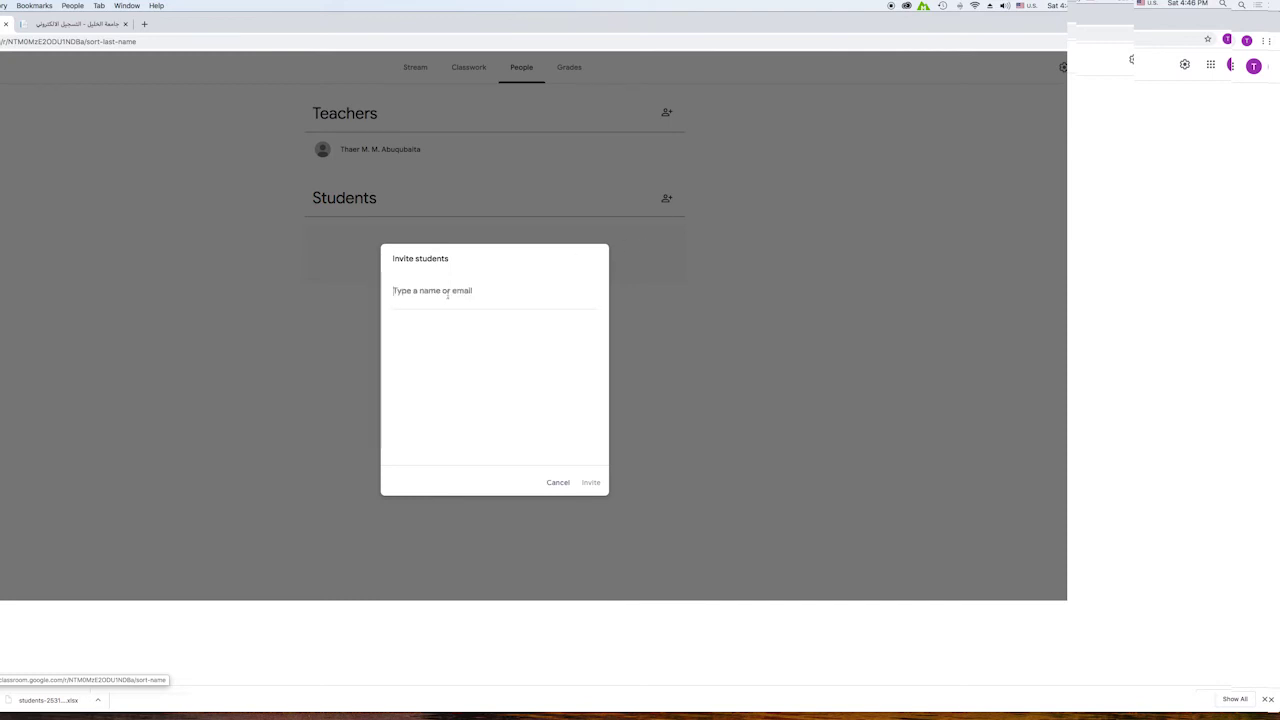
# Step: Paste the copied student e-mail list as recipients and send the invitations
pyautogui.rightClick(437, 294)
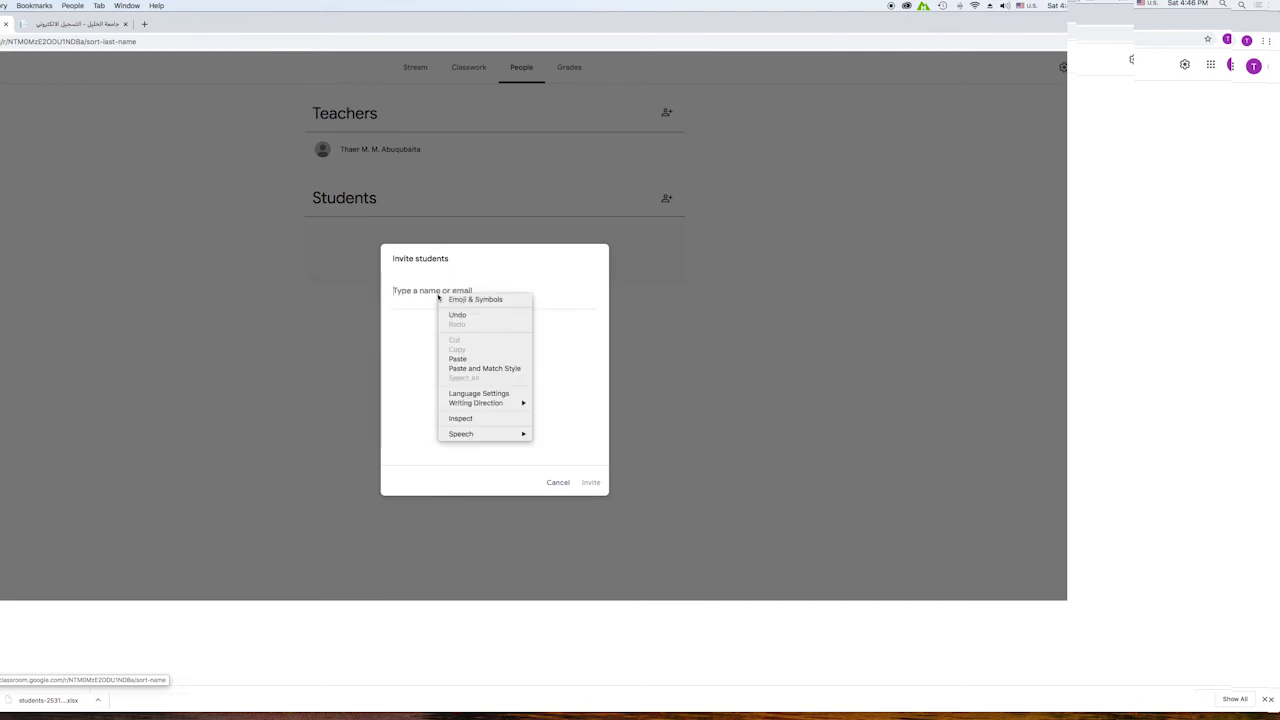
pyautogui.click(471, 359)
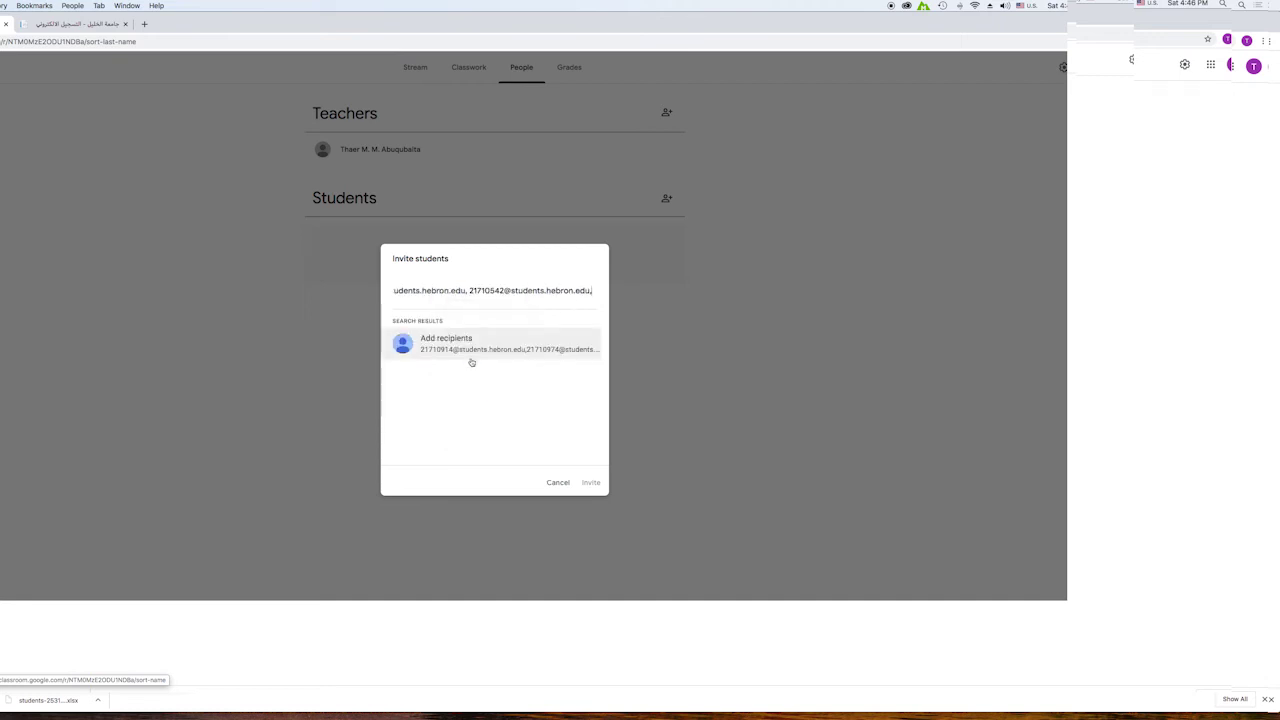
pyautogui.press('Return')
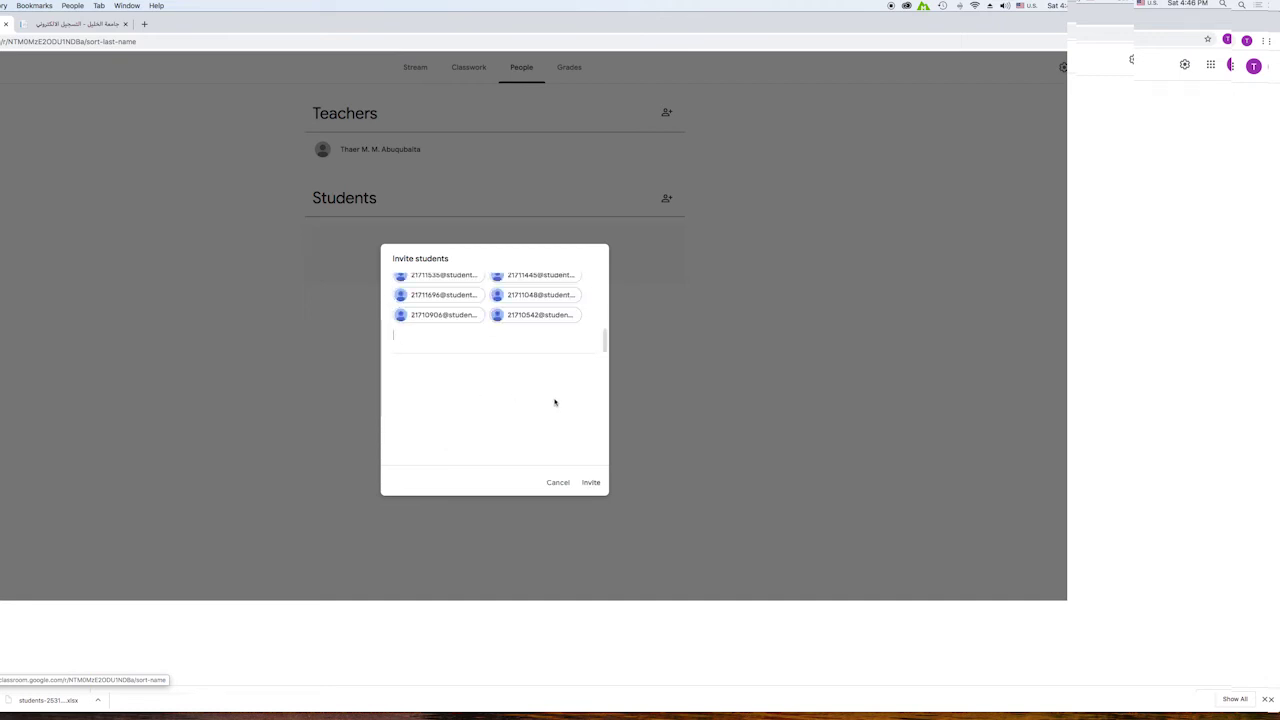
pyautogui.moveTo(605, 339)
pyautogui.mouseDown()
pyautogui.moveTo(606, 283)
pyautogui.moveTo(595, 345)
pyautogui.mouseUp()
pyautogui.click(590, 485)
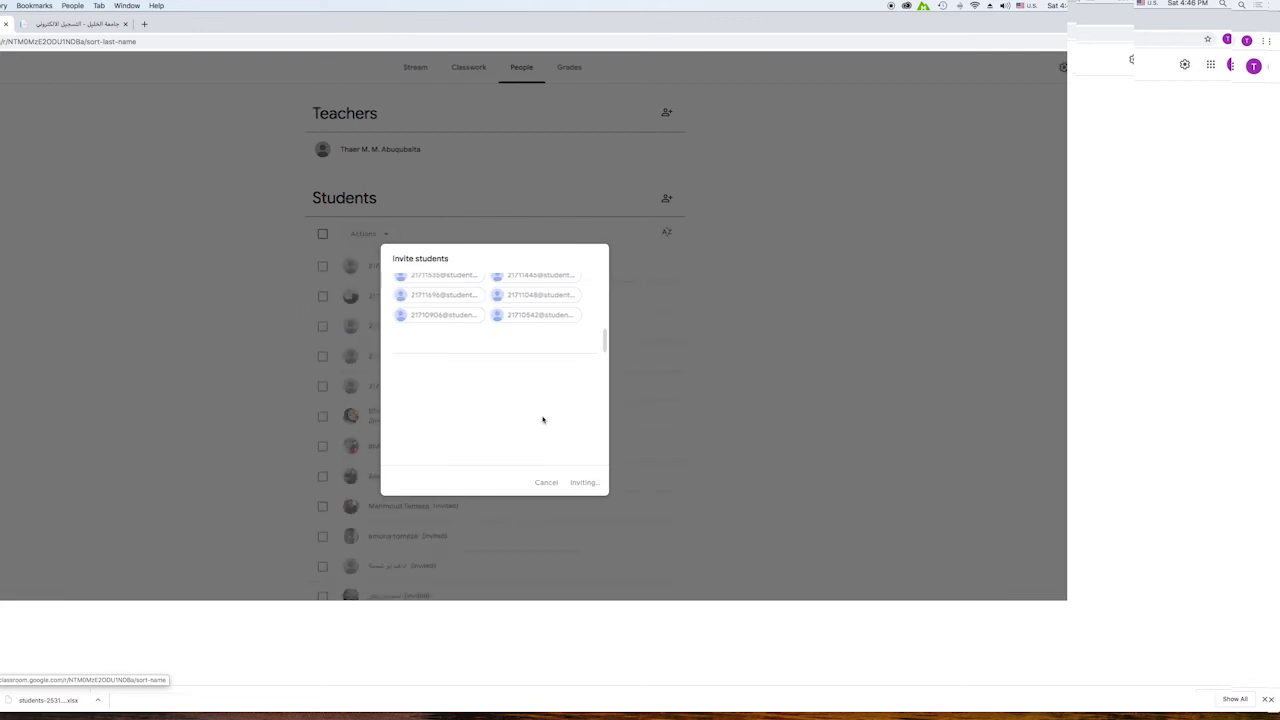
pyautogui.scroll(-5, 425, 368)
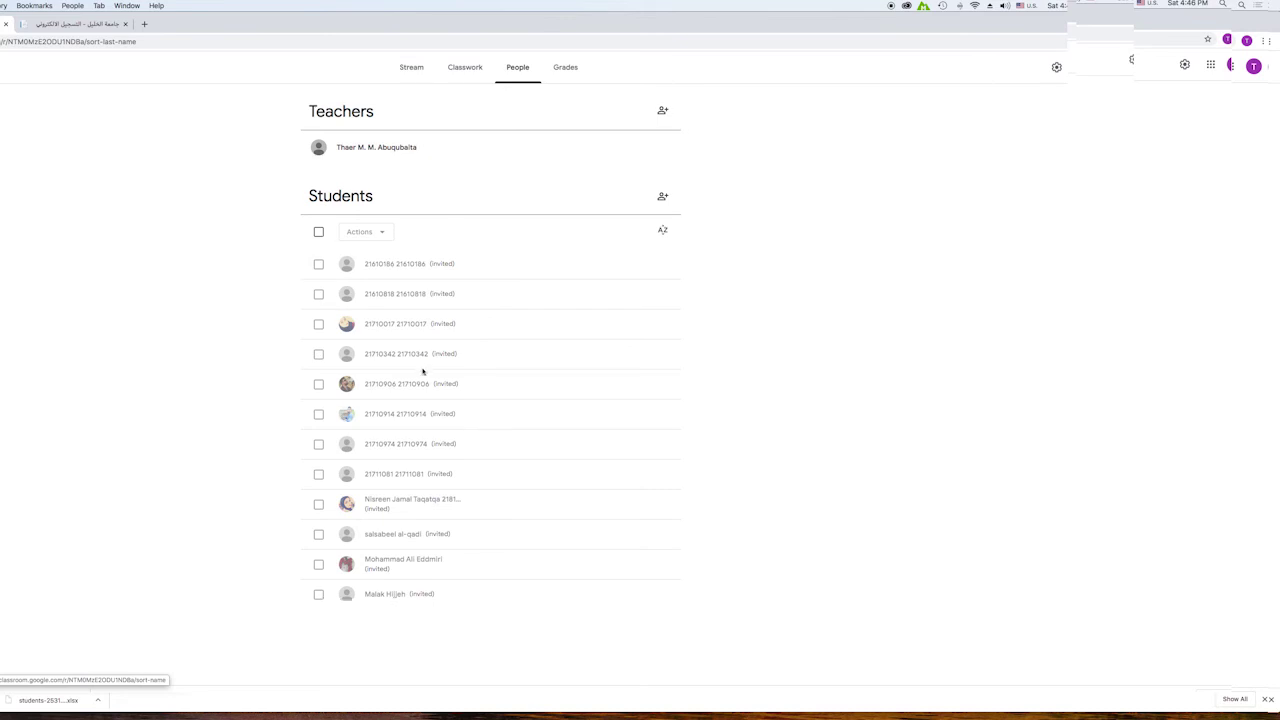
# Step: Scroll through the roster and select all invited students
pyautogui.scroll(5, 463, 422)
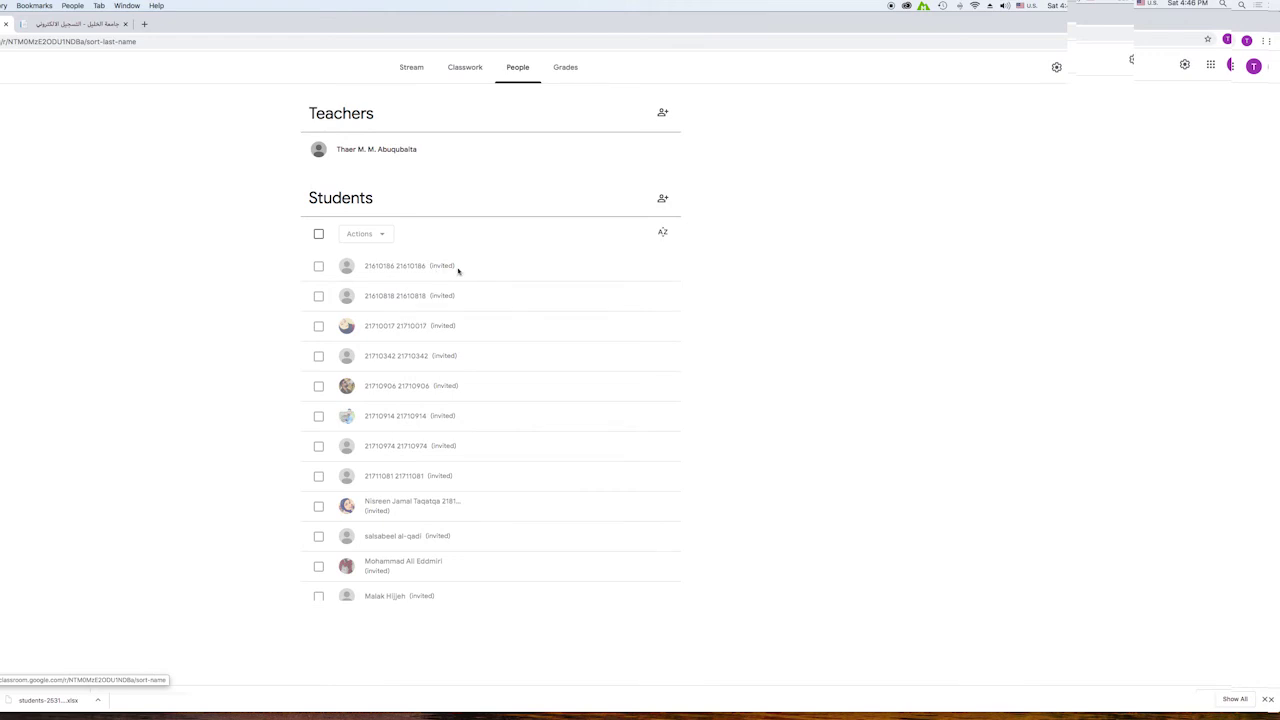
pyautogui.scroll(-5, 453, 384)
pyautogui.scroll(5, 453, 384)
pyautogui.click(319, 235)
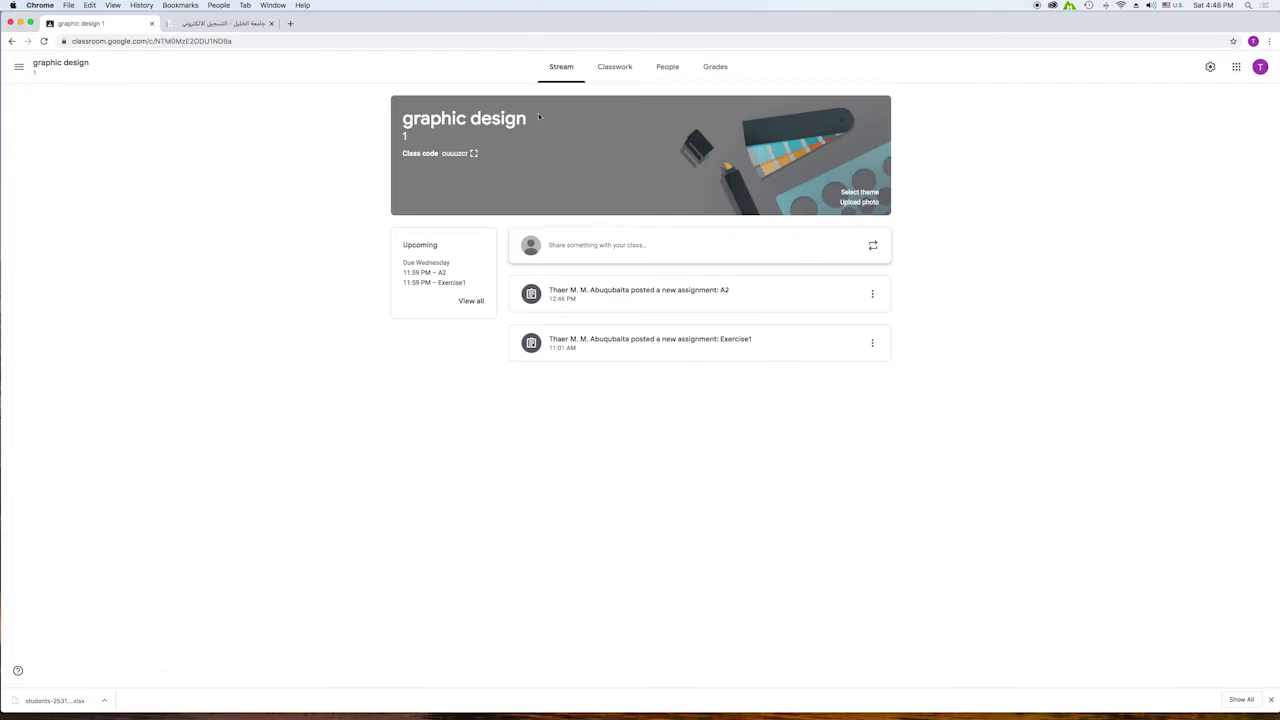
# Step: Write a new Arabic class post beginning 'اعلان مرفق مادة مساق'
pyautogui.click(604, 246)
pyautogui.write('a')
pyautogui.press('BackSpace')
pyautogui.hotkey('ctrl', 'space')
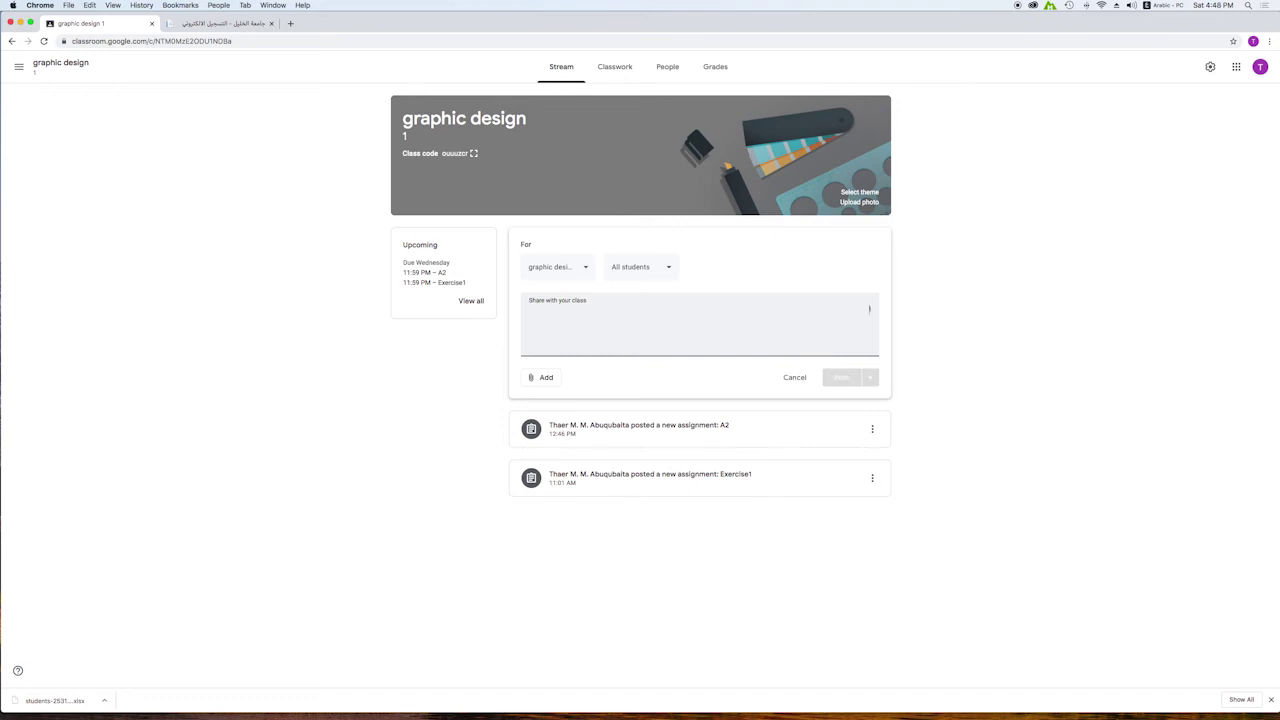
pyautogui.write('اعلان ')
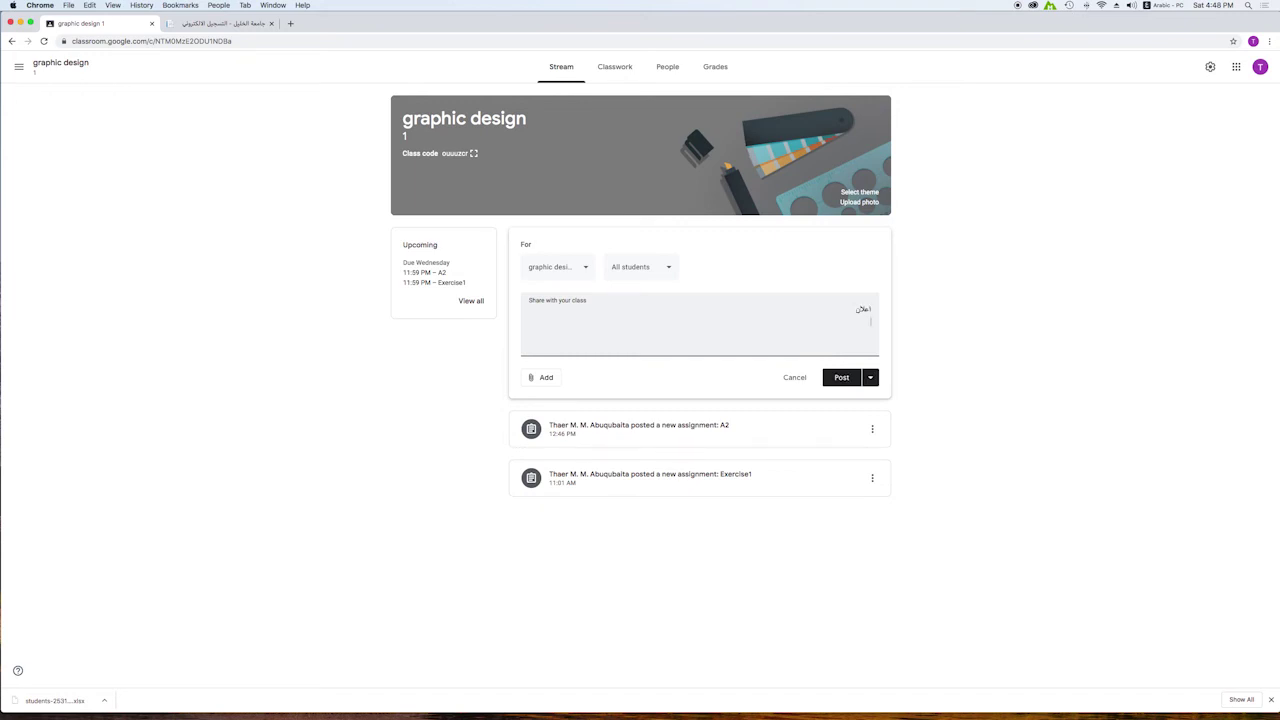
pyautogui.write('مرفق مس')
pyautogui.press('BackSpace')
pyautogui.write('ادة مس')
pyautogui.write('اق ...... ')
pyautogui.write('ستلمعاستنعاملي ')
pyautogui.write('ملتسعيتلاتعلمي')
# Step: Cancel the file attachment without adding anything and post the announcement
pyautogui.click(538, 379)
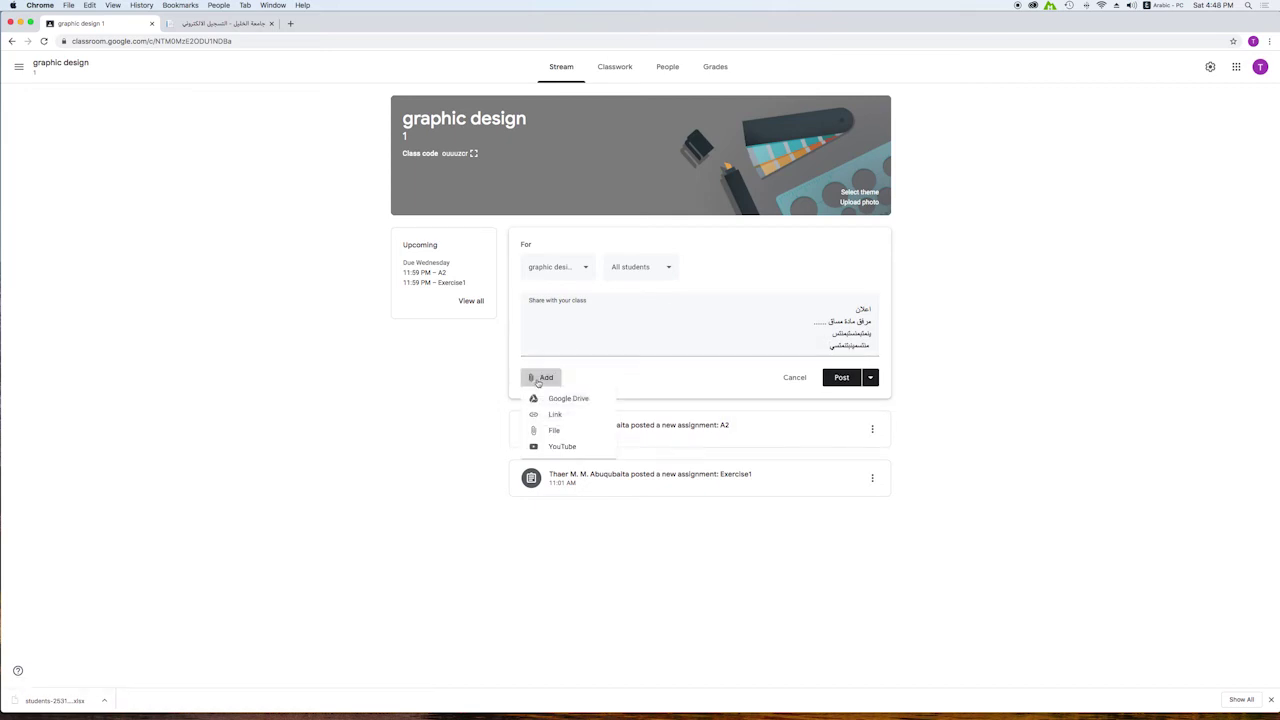
pyautogui.click(561, 432)
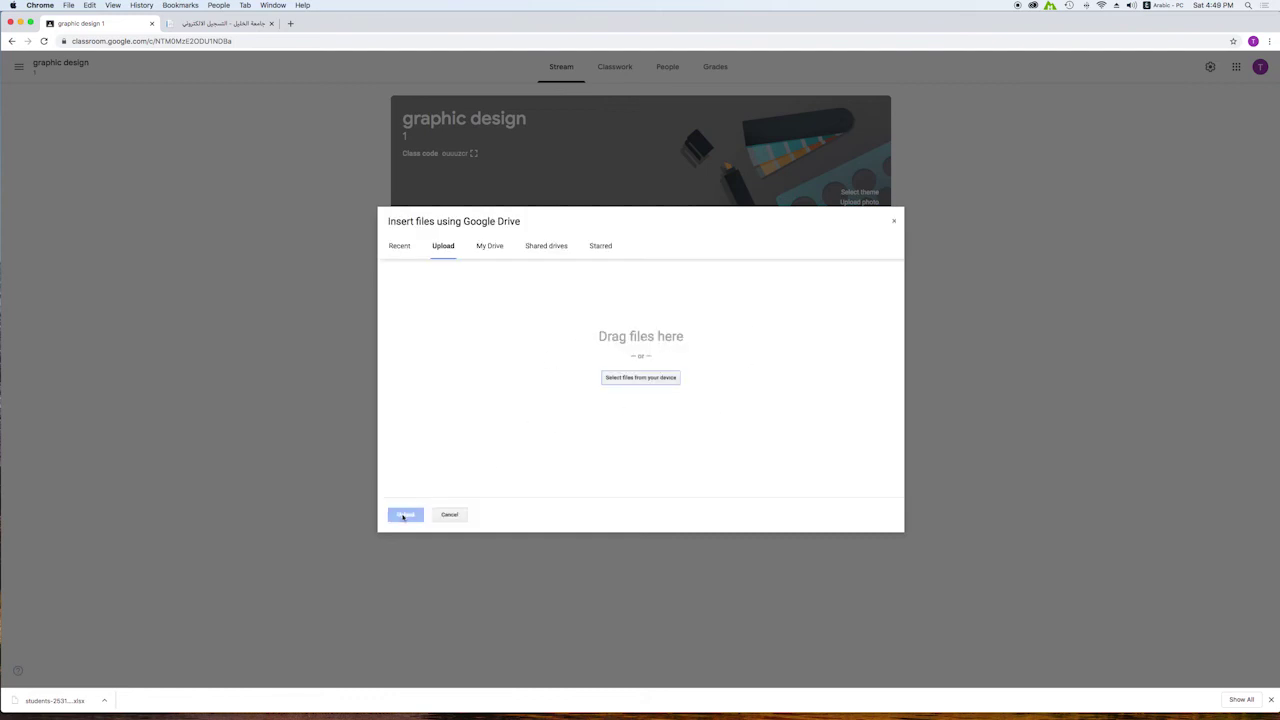
pyautogui.click(894, 221)
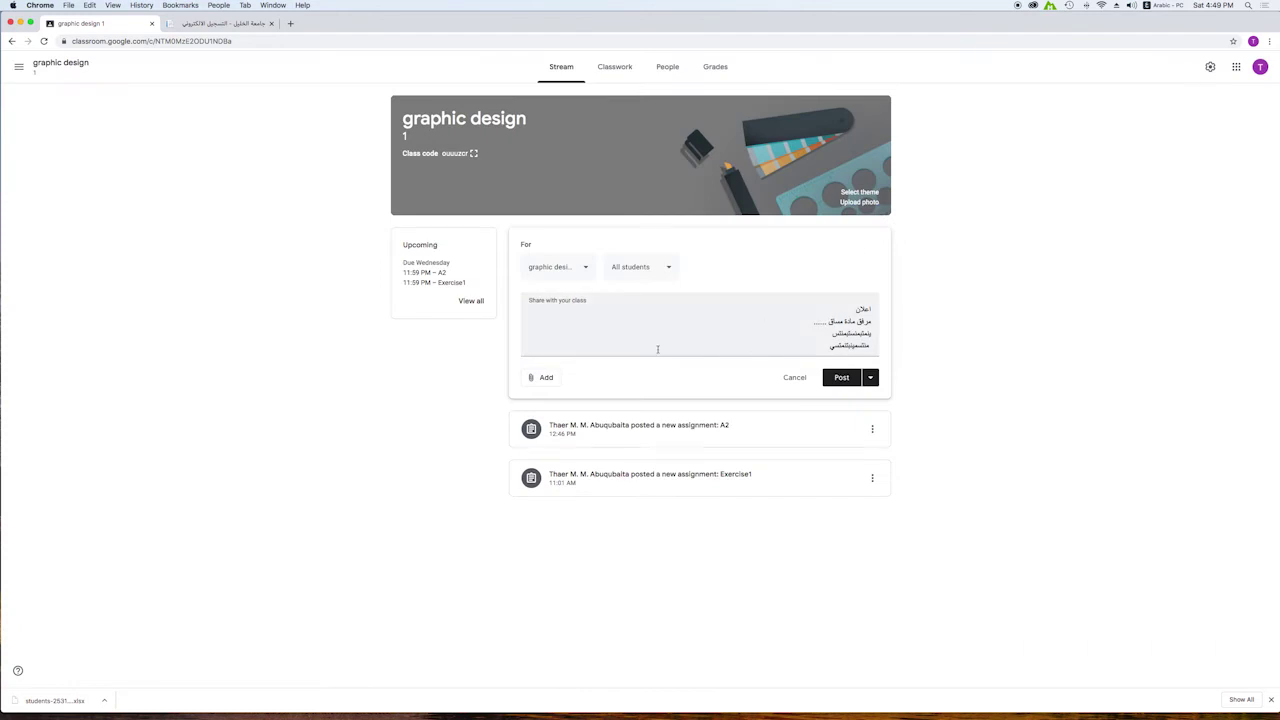
pyautogui.click(840, 377)
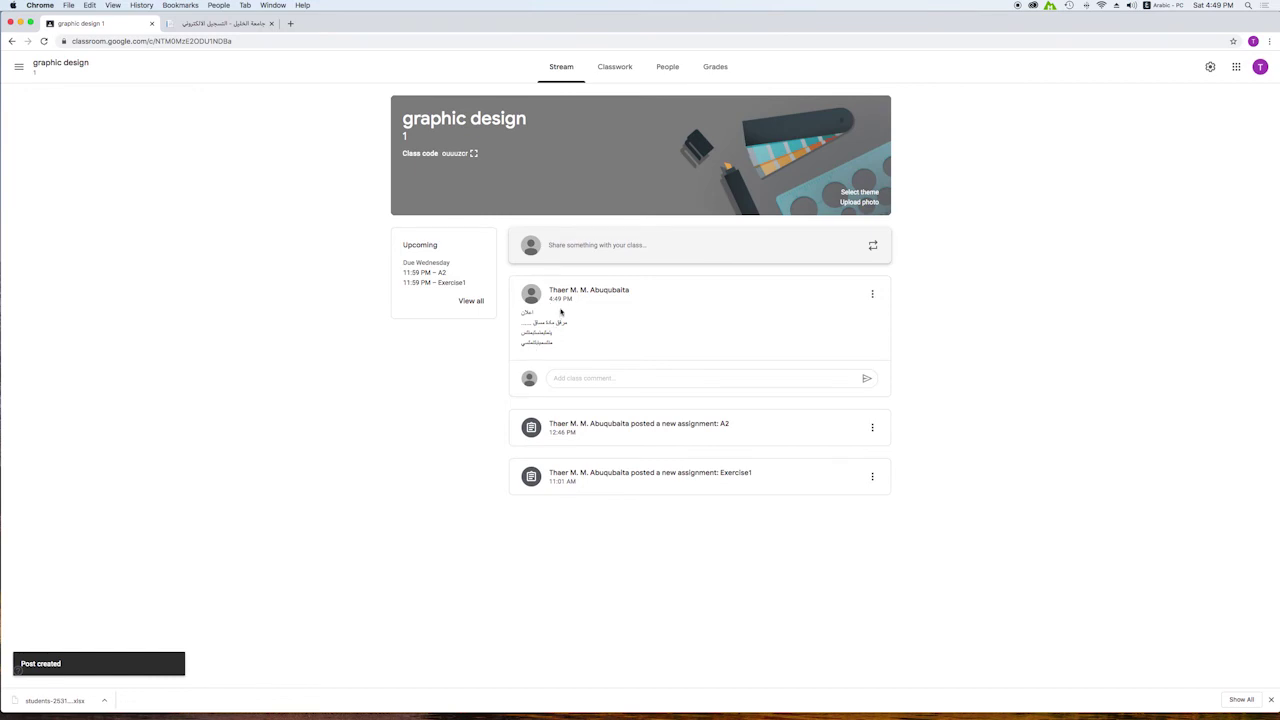
# Step: Open and close the class navigation drawer twice, with the Arabic announcement still at the top
pyautogui.click(19, 67)
pyautogui.click(360, 320)
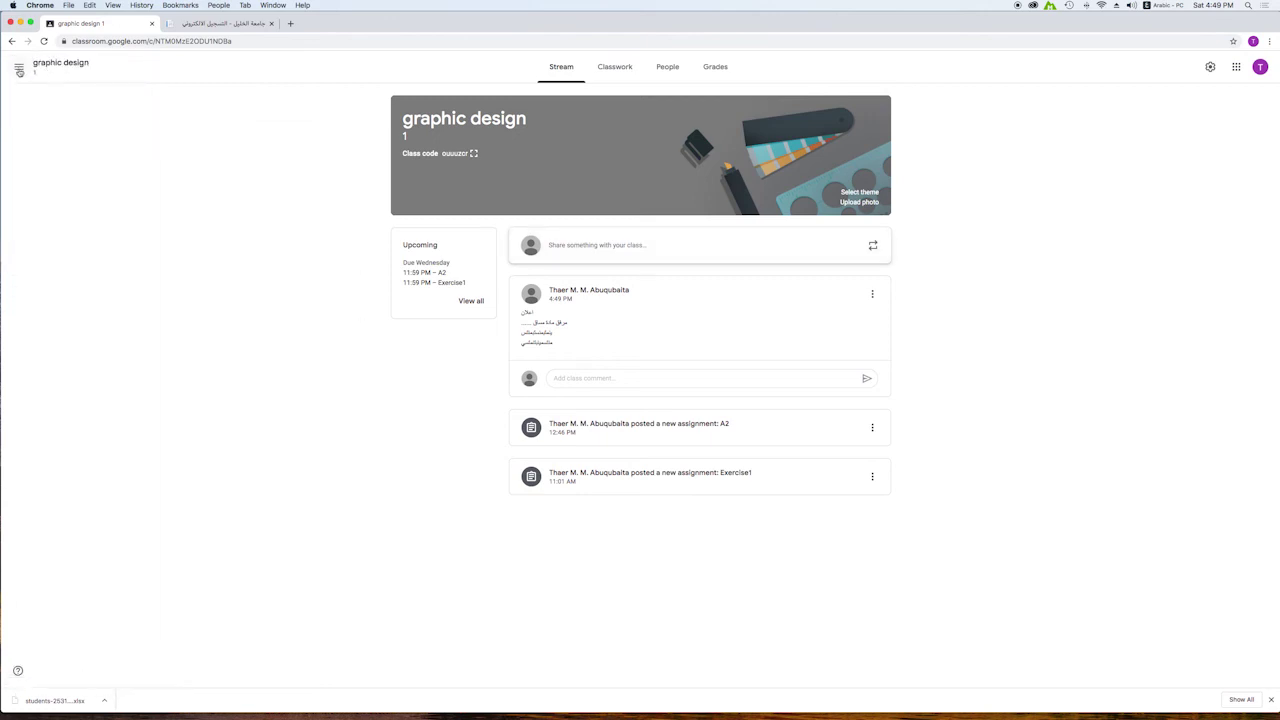
pyautogui.click(17, 68)
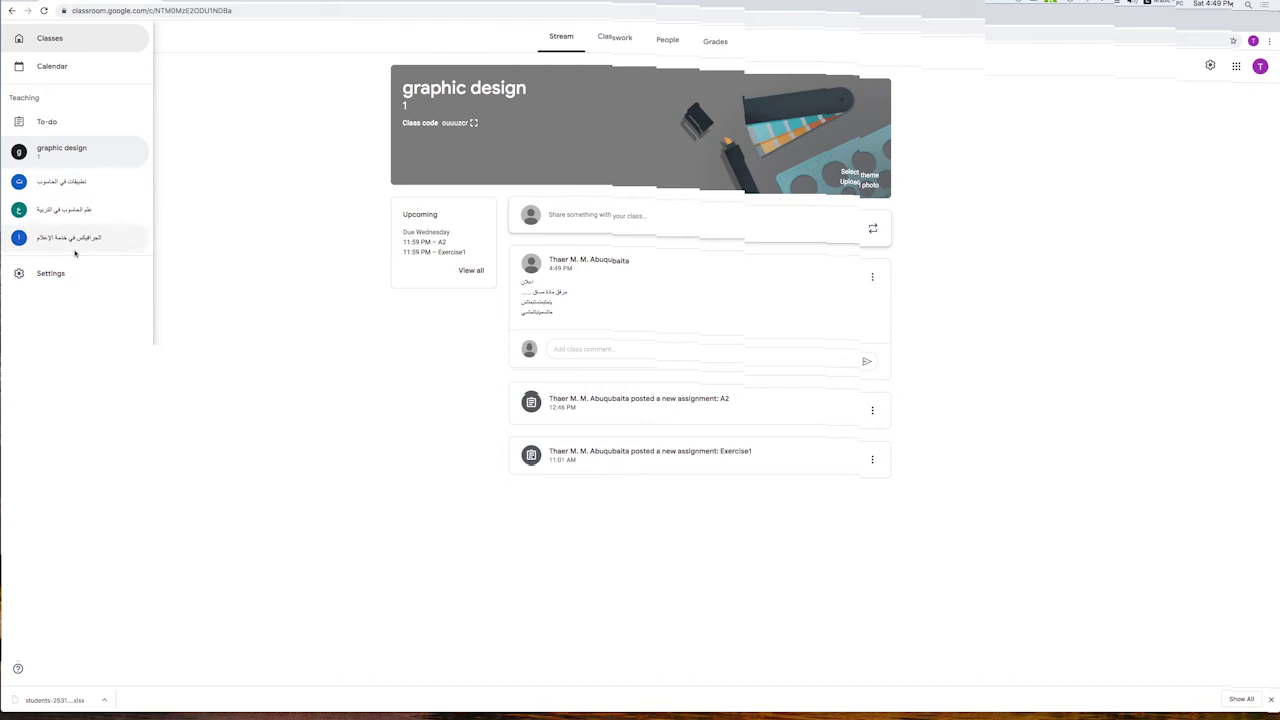
pyautogui.click(217, 215)
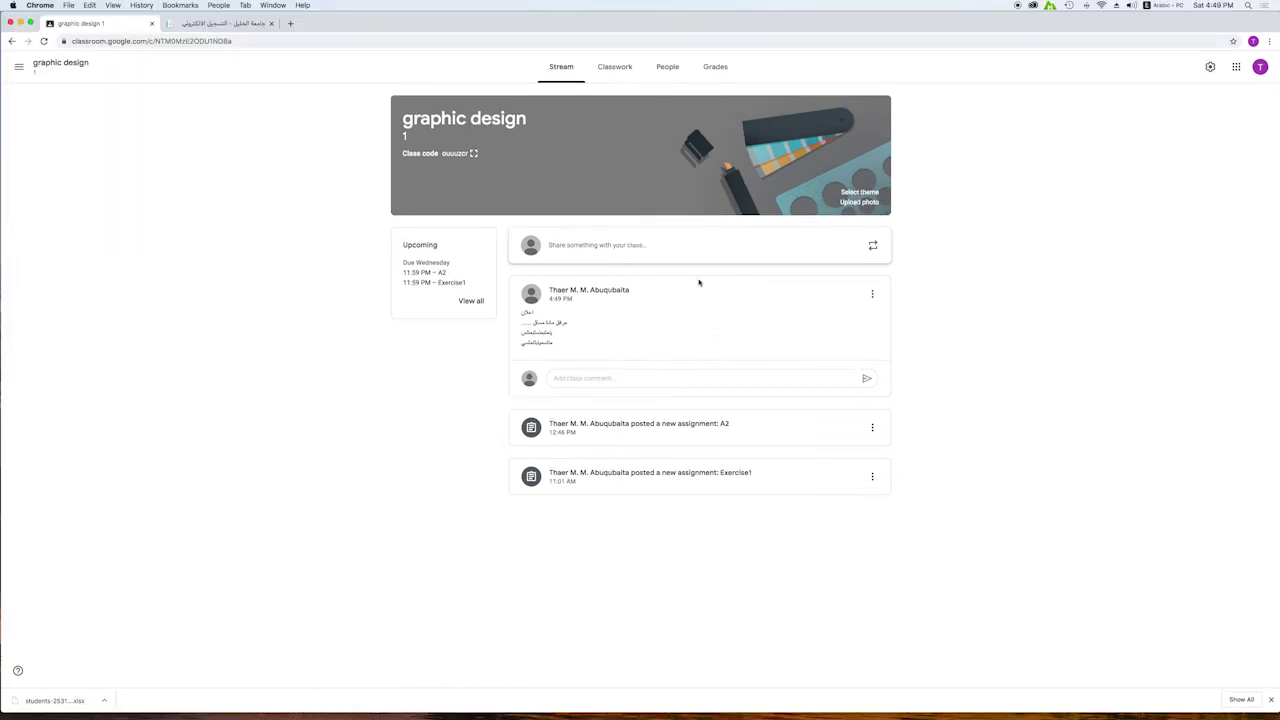
# Step: Write a new announcement 'اعلان للجميع' and add the other three classes as recipients
pyautogui.click(628, 247)
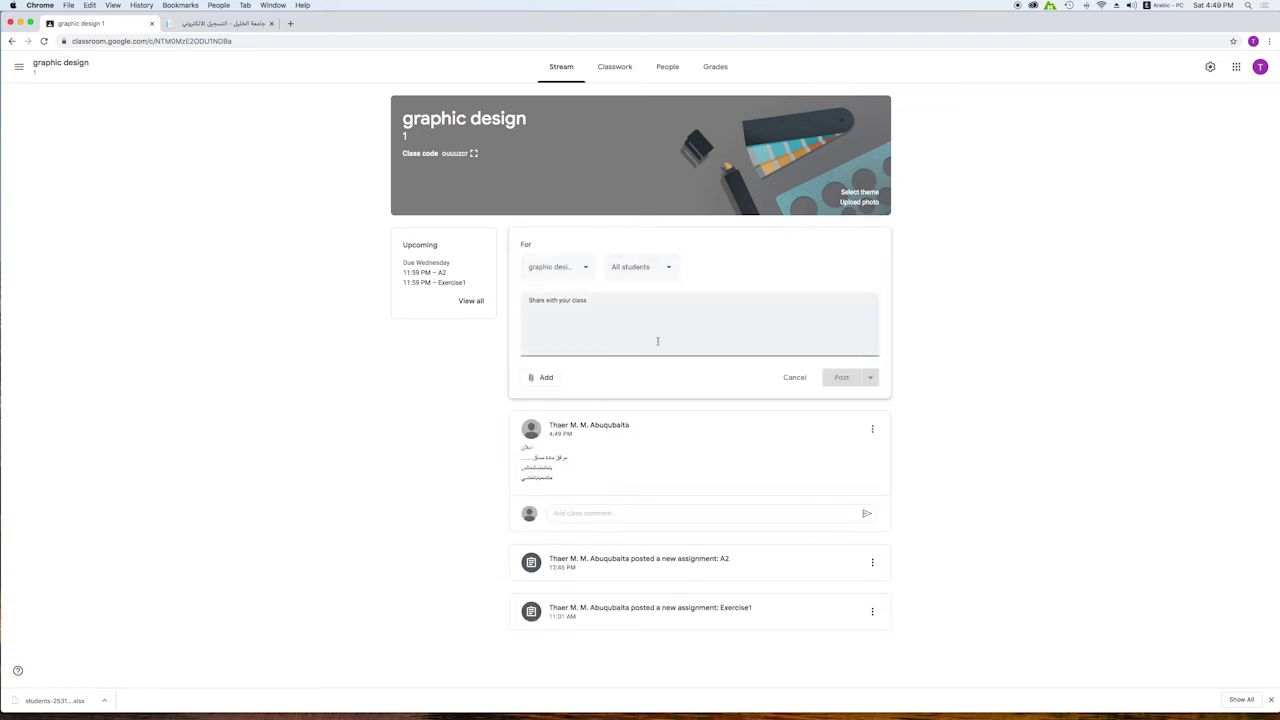
pyautogui.write('ال')
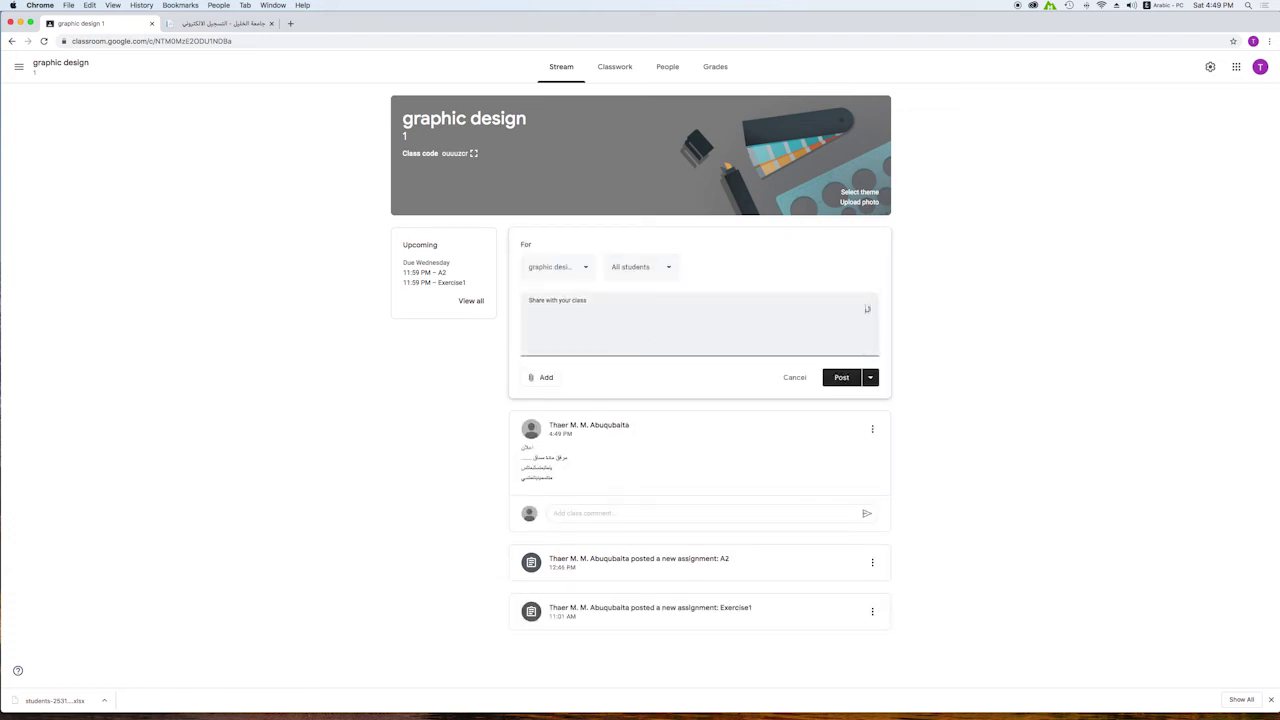
pyautogui.write('علان للجميع')
pyautogui.click(582, 278)
pyautogui.click(554, 281)
pyautogui.click(558, 276)
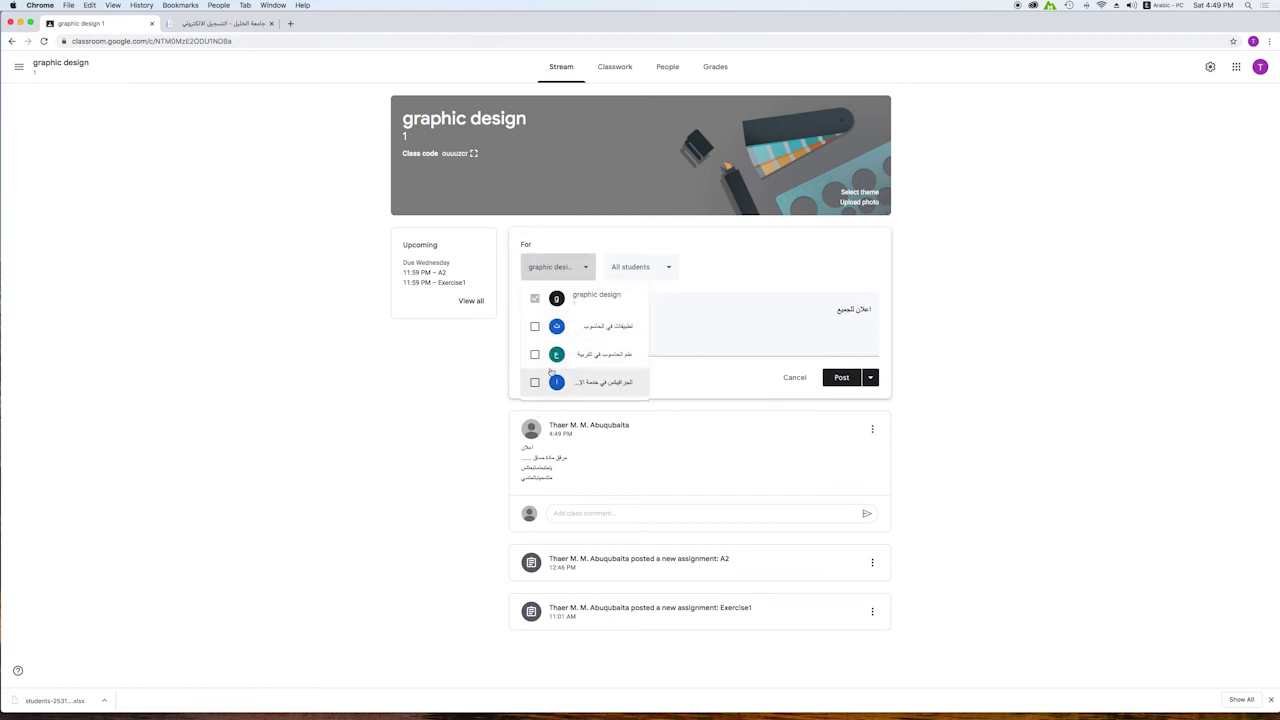
pyautogui.click(535, 326)
pyautogui.click(535, 354)
pyautogui.click(535, 386)
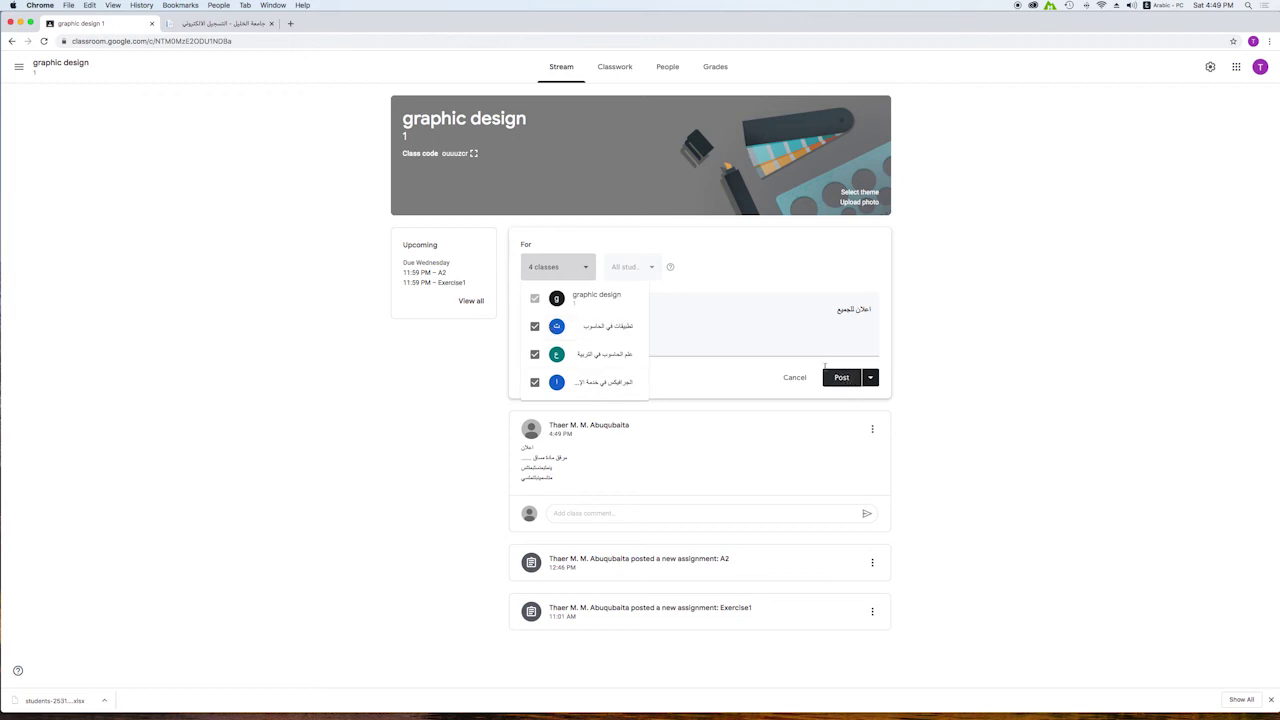
# Step: Remove the other classes again, keeping graphic design as the only recipient class
pyautogui.click(851, 386)
pyautogui.click(565, 268)
pyautogui.click(535, 326)
pyautogui.click(535, 354)
pyautogui.click(535, 383)
pyautogui.click(680, 306)
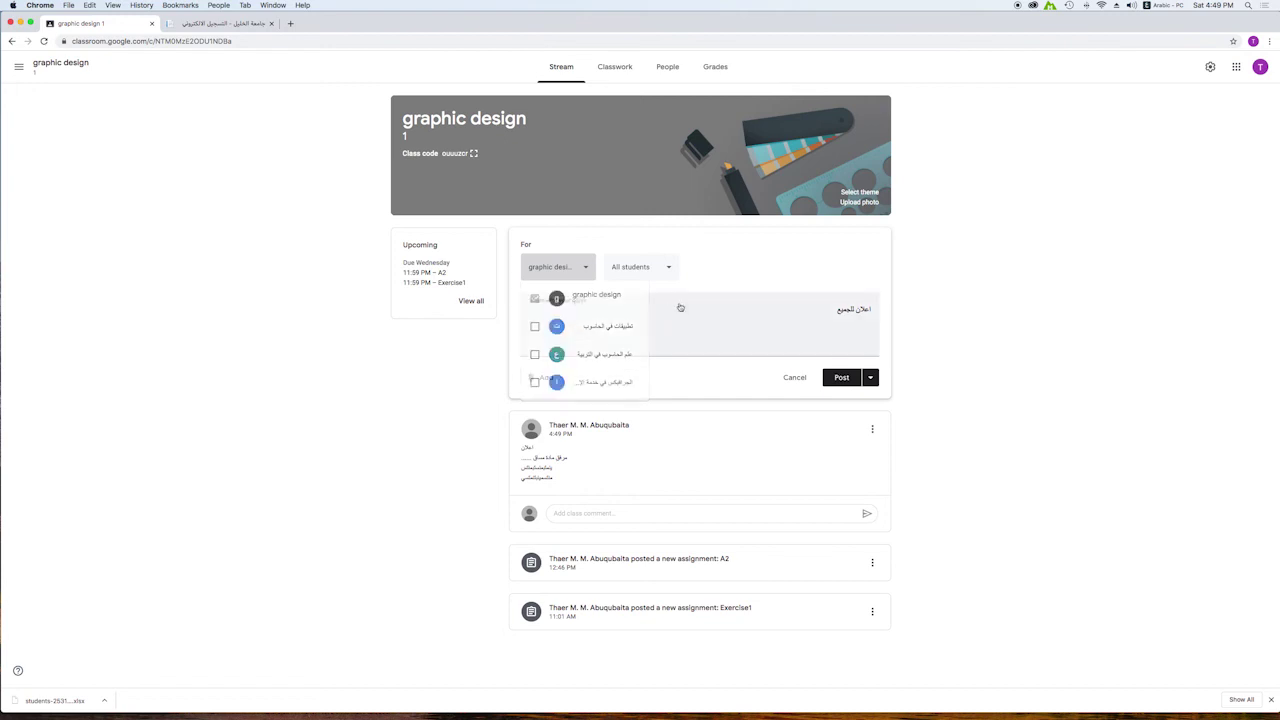
# Step: Keep the audience set to All students and post the announcement
pyautogui.click(631, 268)
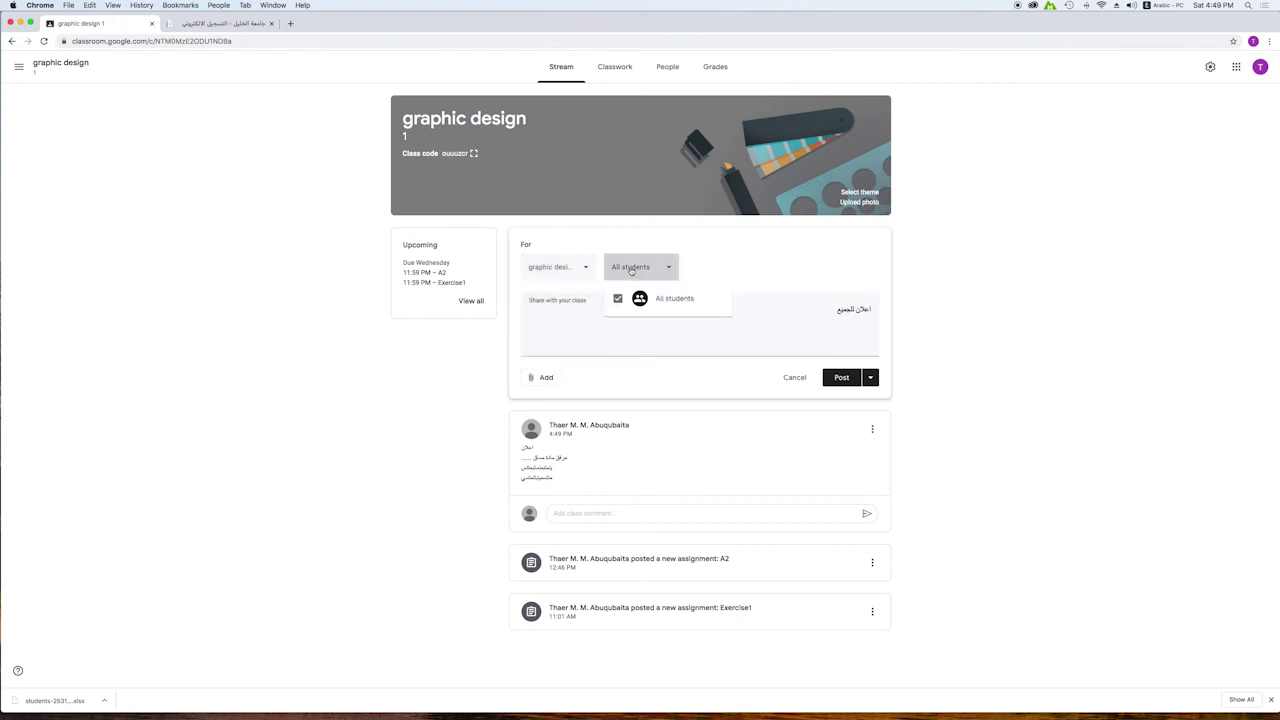
pyautogui.click(666, 308)
pyautogui.click(640, 267)
pyautogui.click(592, 335)
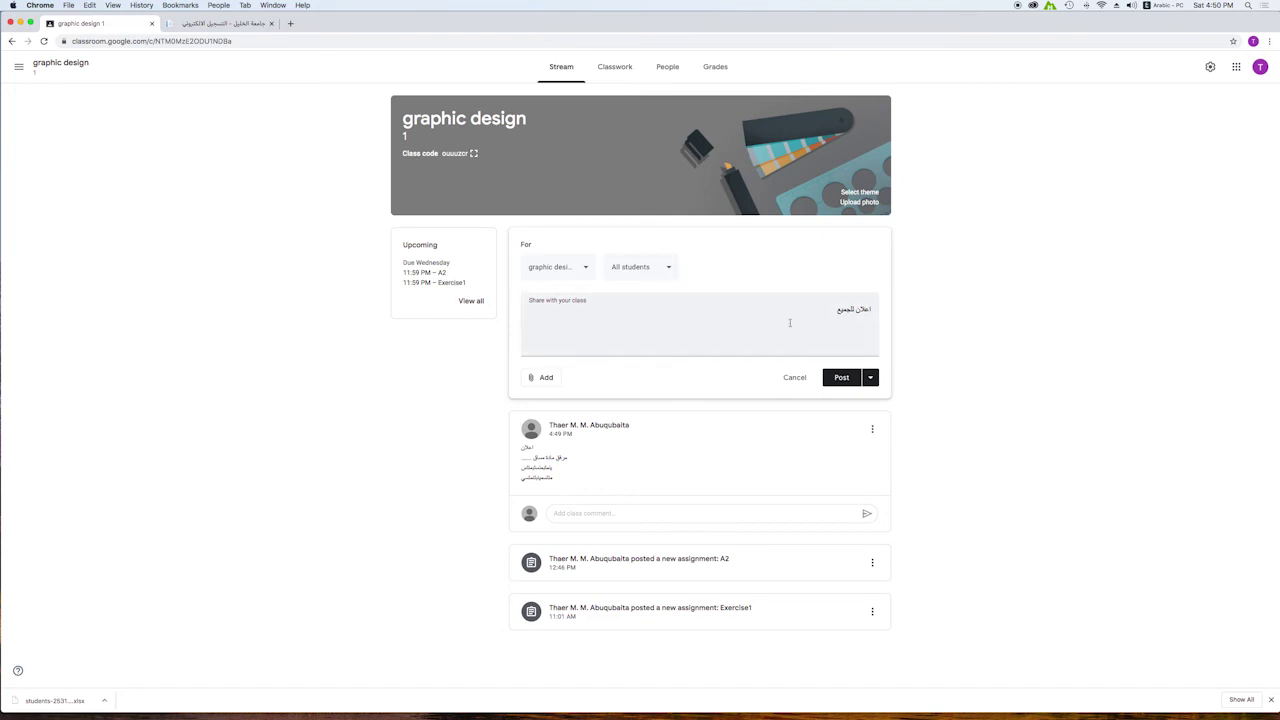
pyautogui.click(841, 377)
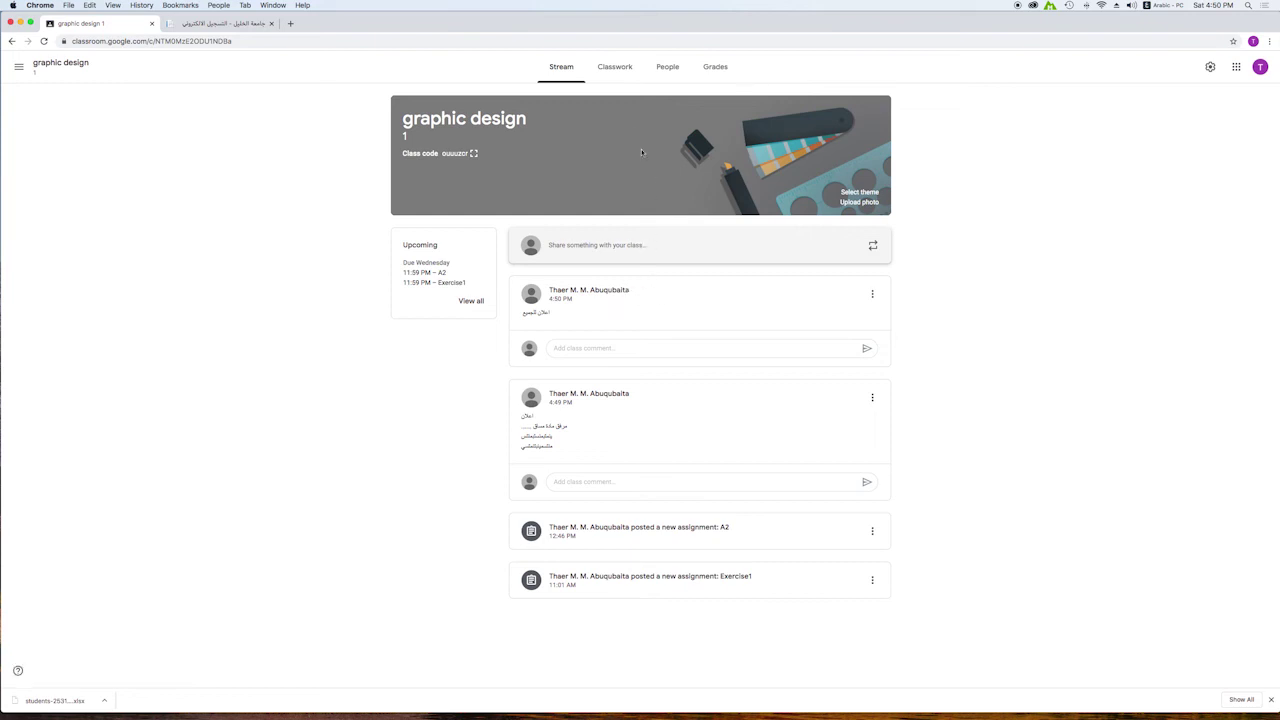
# Step: From the graphic design Classwork page, create a new Assignment
pyautogui.click(612, 69)
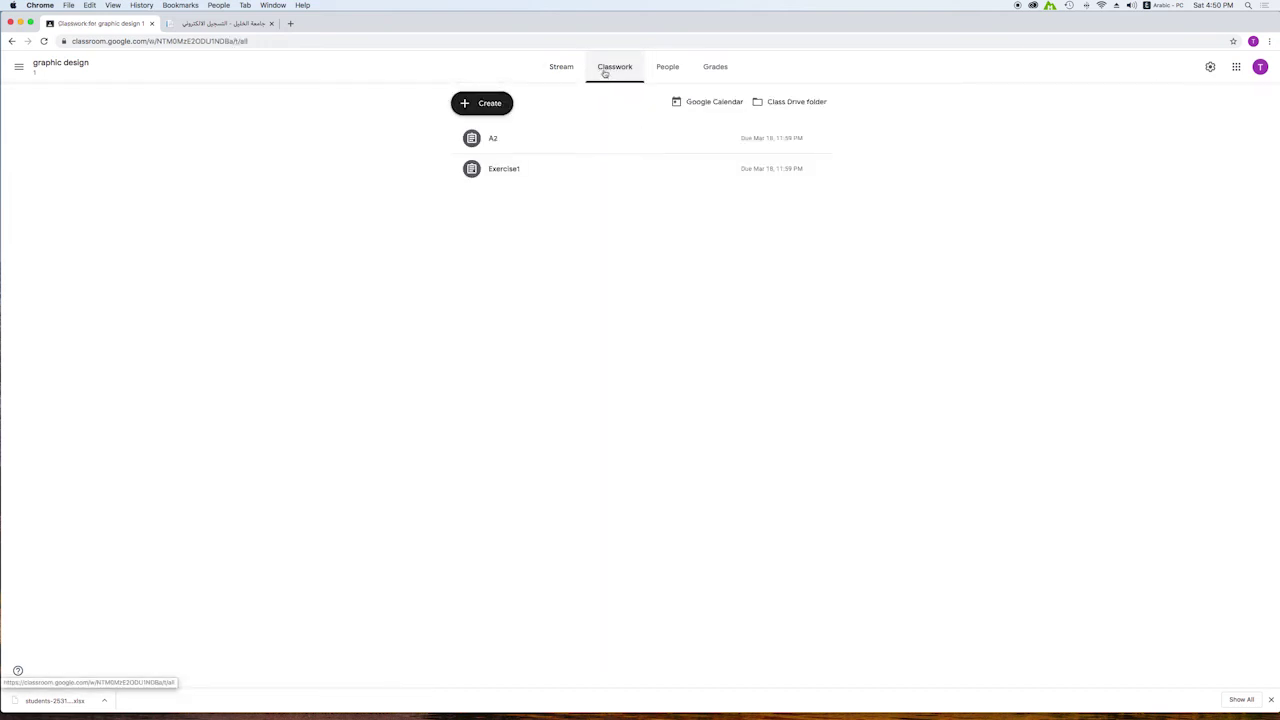
pyautogui.click(483, 107)
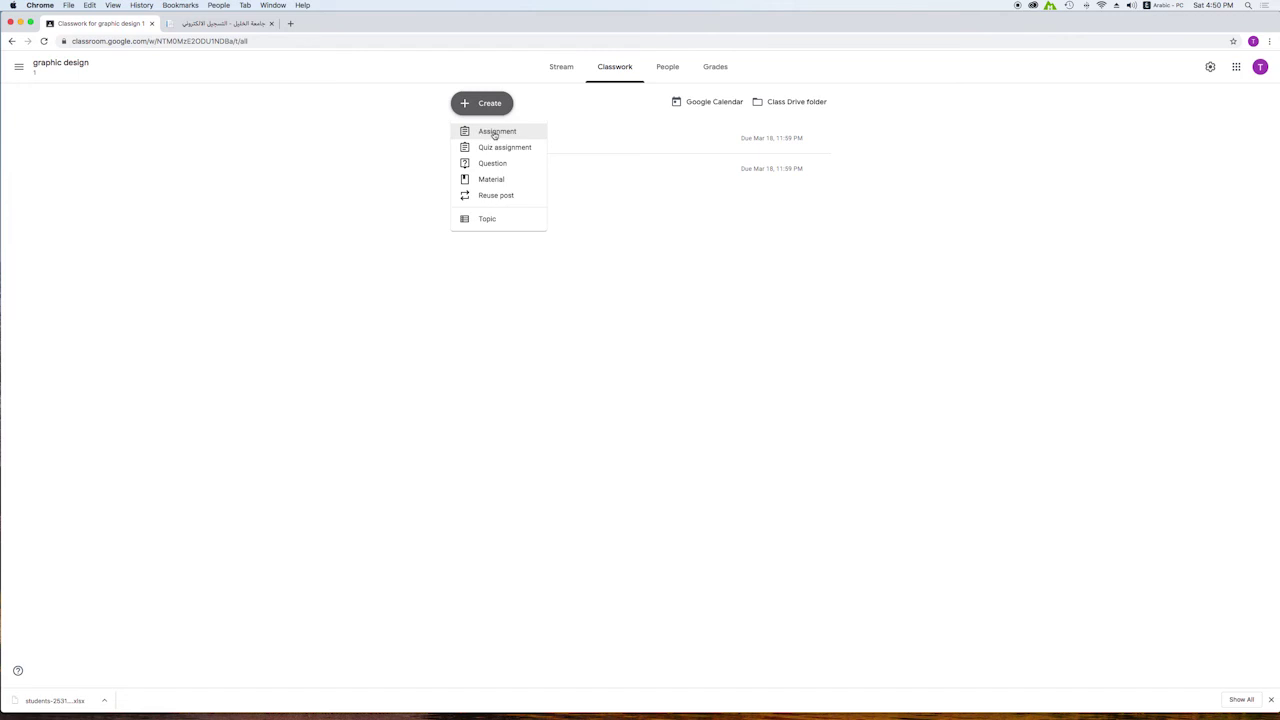
pyautogui.click(495, 133)
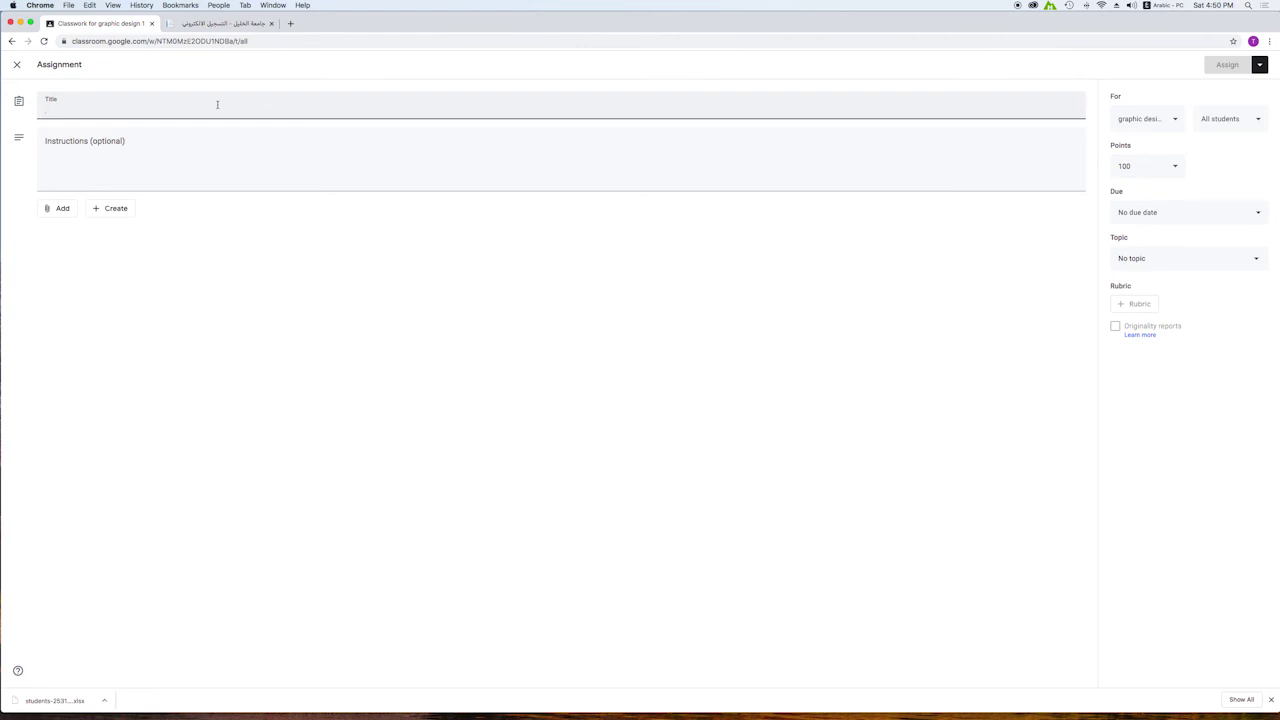
# Step: Title the assignment 'واجب كتابة مقال'
pyautogui.write('د')
pyautogui.press('BackSpace')
pyautogui.write('واجب كتابة مقالة')
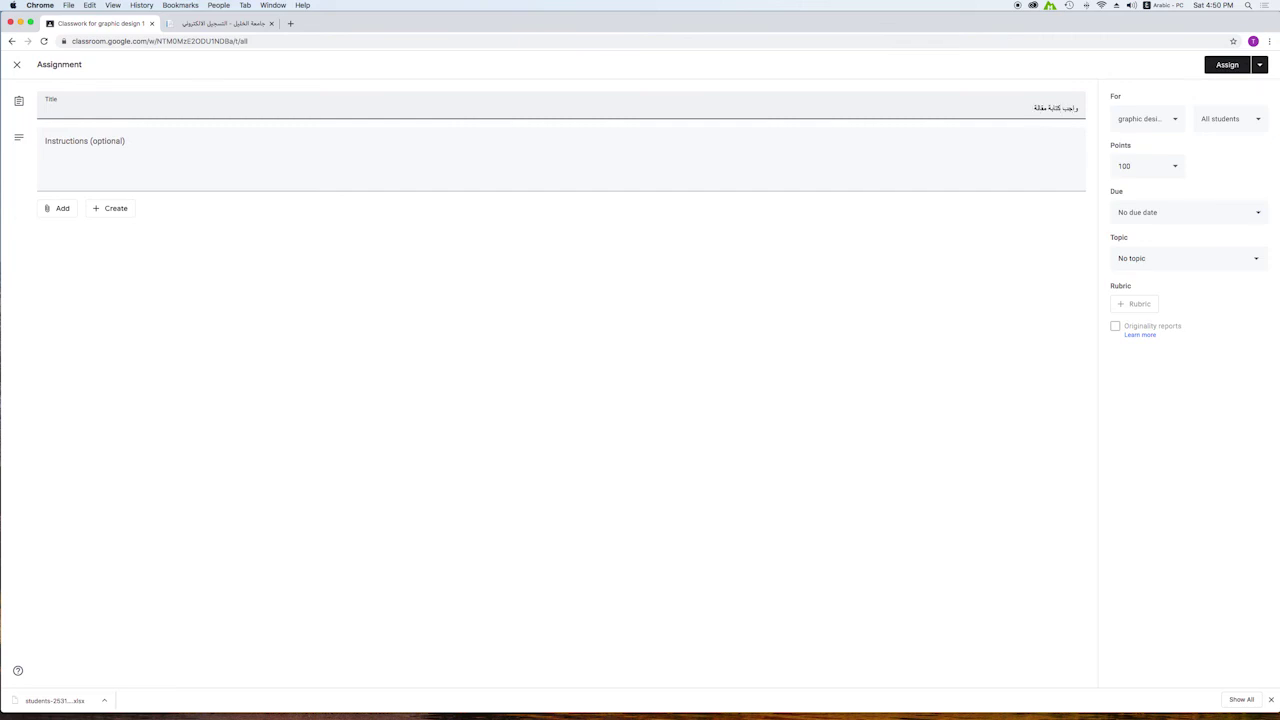
# Step: Enter the instructions 'اكتب بحث في حدود ٥ صفحات حول موضوع' and start a new line
pyautogui.click(226, 149)
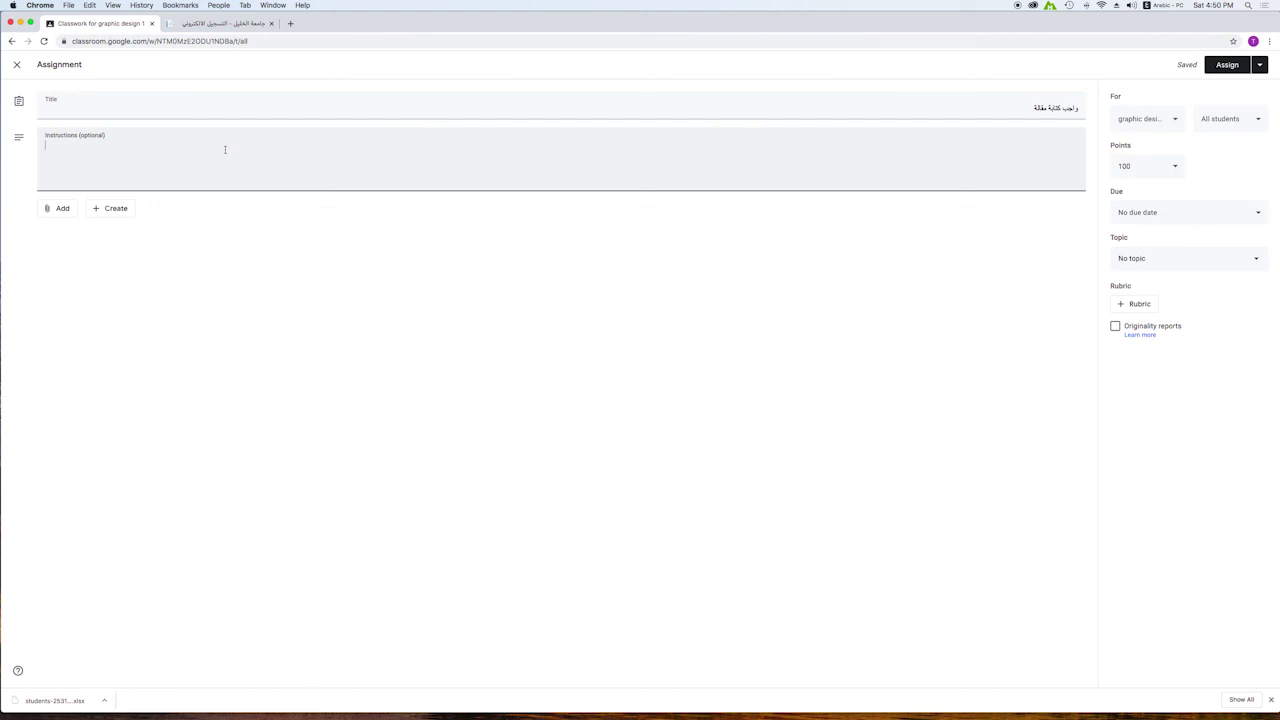
pyautogui.write('اكتب بحث في حذ')
pyautogui.write('ود صف')
pyautogui.press('BackSpace')
pyautogui.press('BackSpace')
pyautogui.write('٥٠')
pyautogui.write('صفحات حول موضوع .......')
pyautogui.press('Return')
# Step: Change the assignment's points from 100 to 5
pyautogui.click(58, 208)
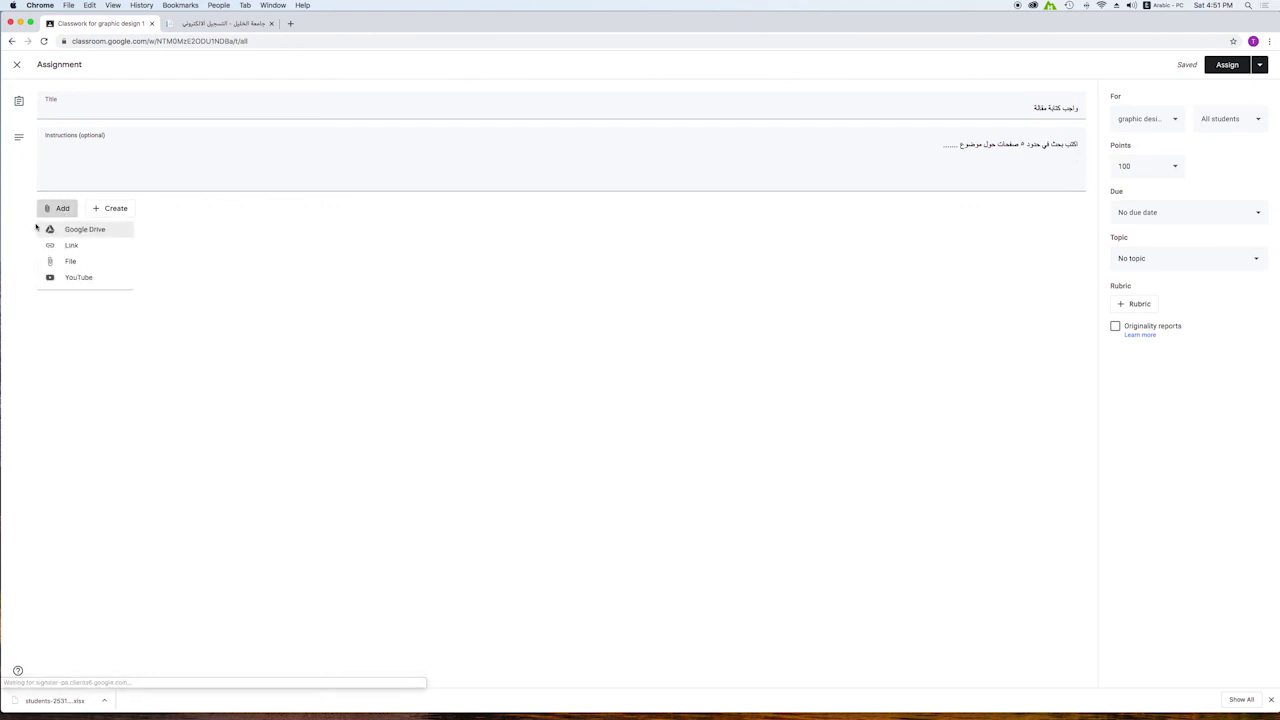
pyautogui.click(90, 262)
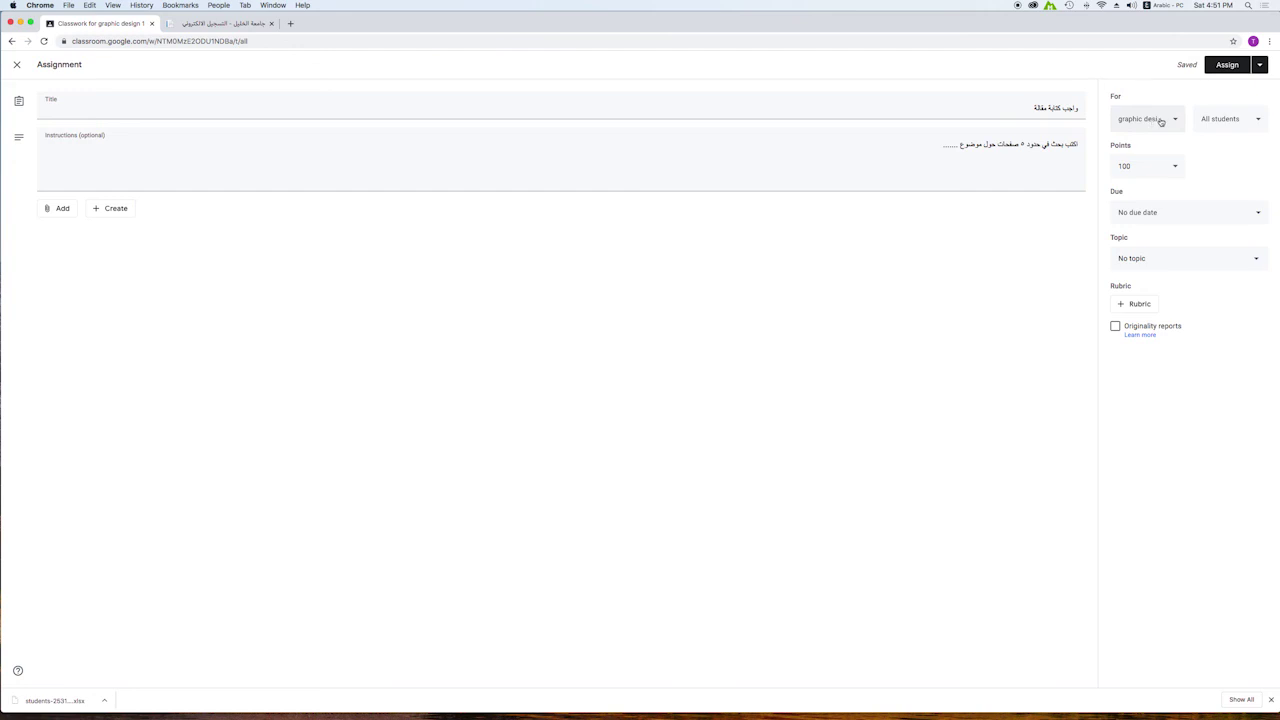
pyautogui.click(1134, 168)
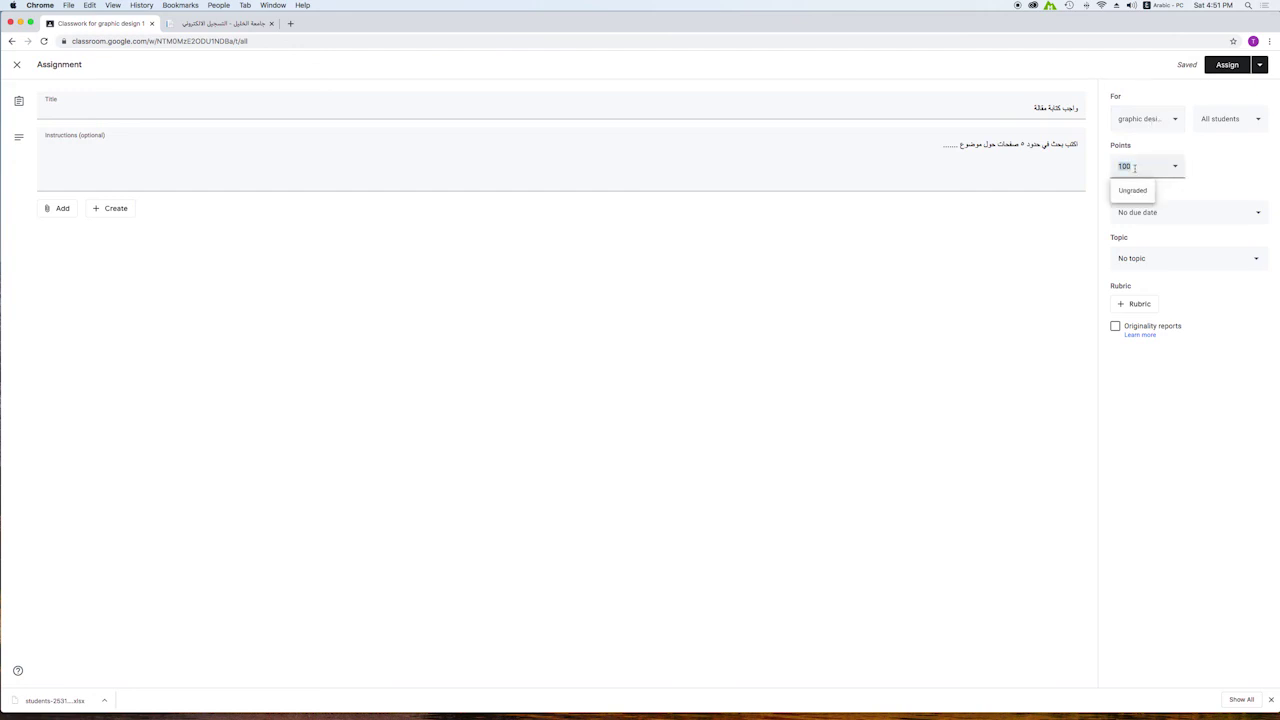
pyautogui.press('BackSpace')
pyautogui.hotkey('ctrl', 'space')
pyautogui.write('5')
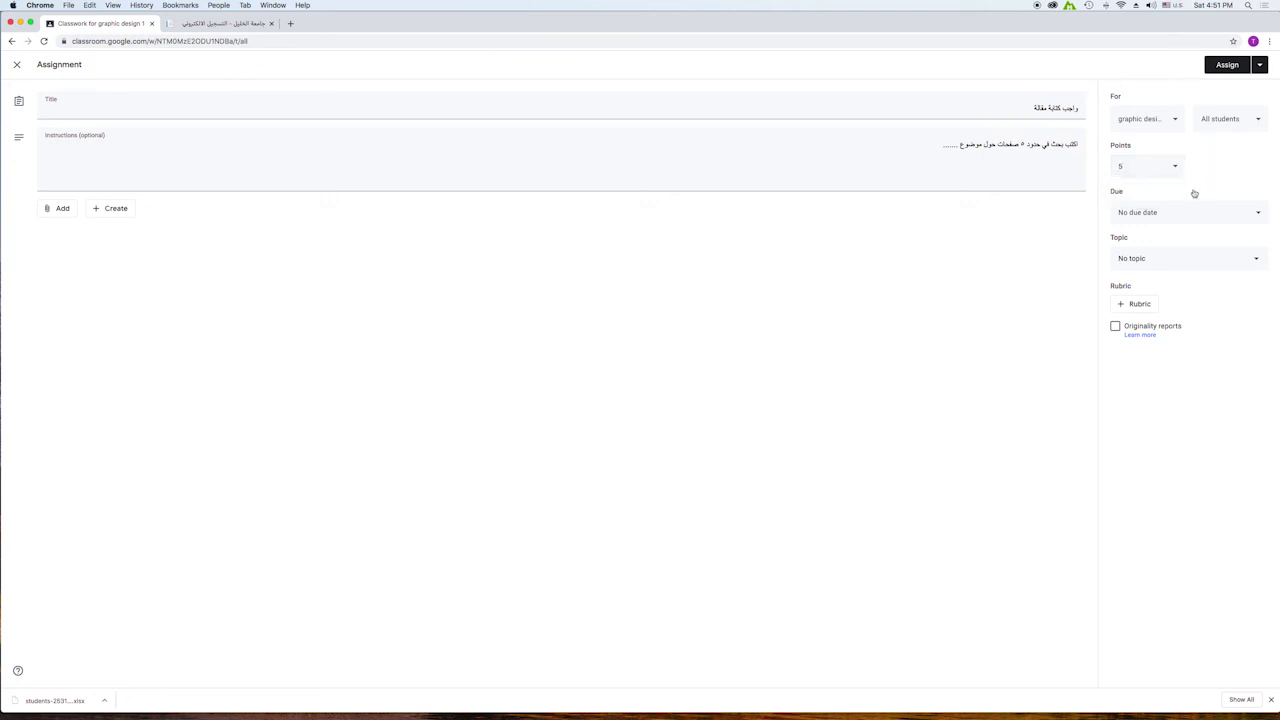
# Step: Set the due date to Thursday, Mar 19 at 11:59 PM and check the recipient classes
pyautogui.click(1133, 229)
pyautogui.click(1166, 252)
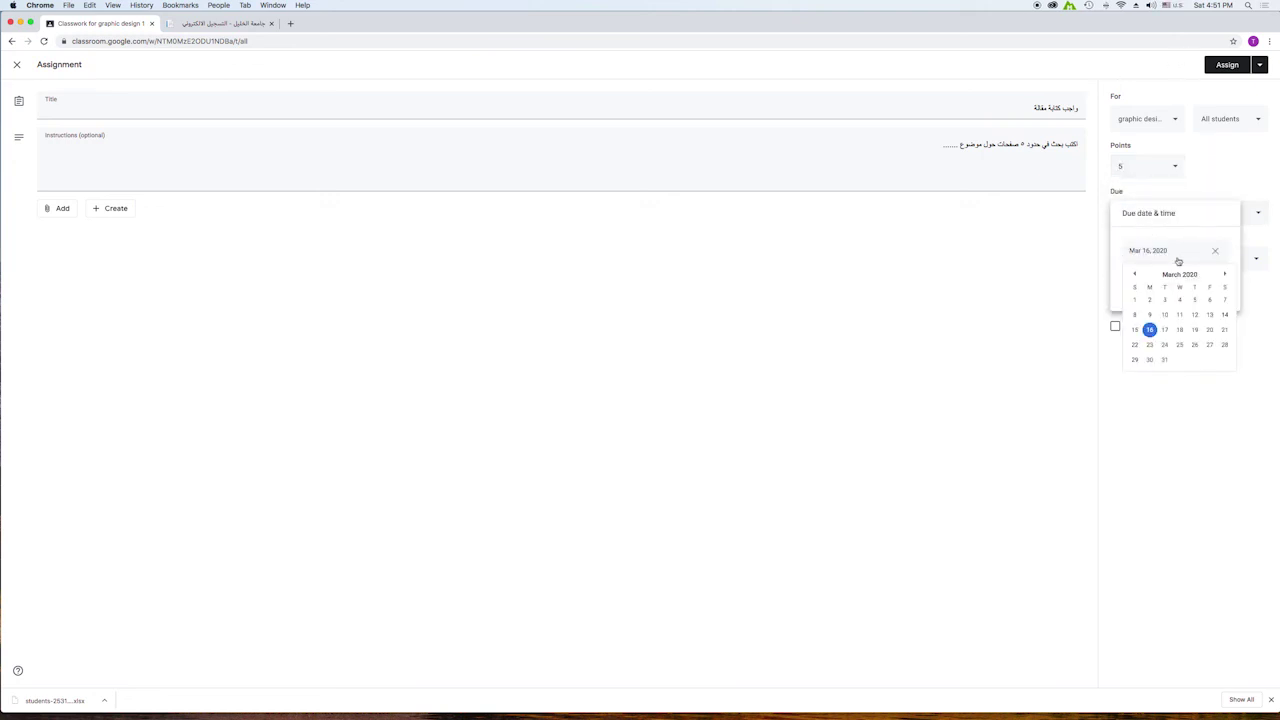
pyautogui.click(1197, 332)
pyautogui.click(1140, 285)
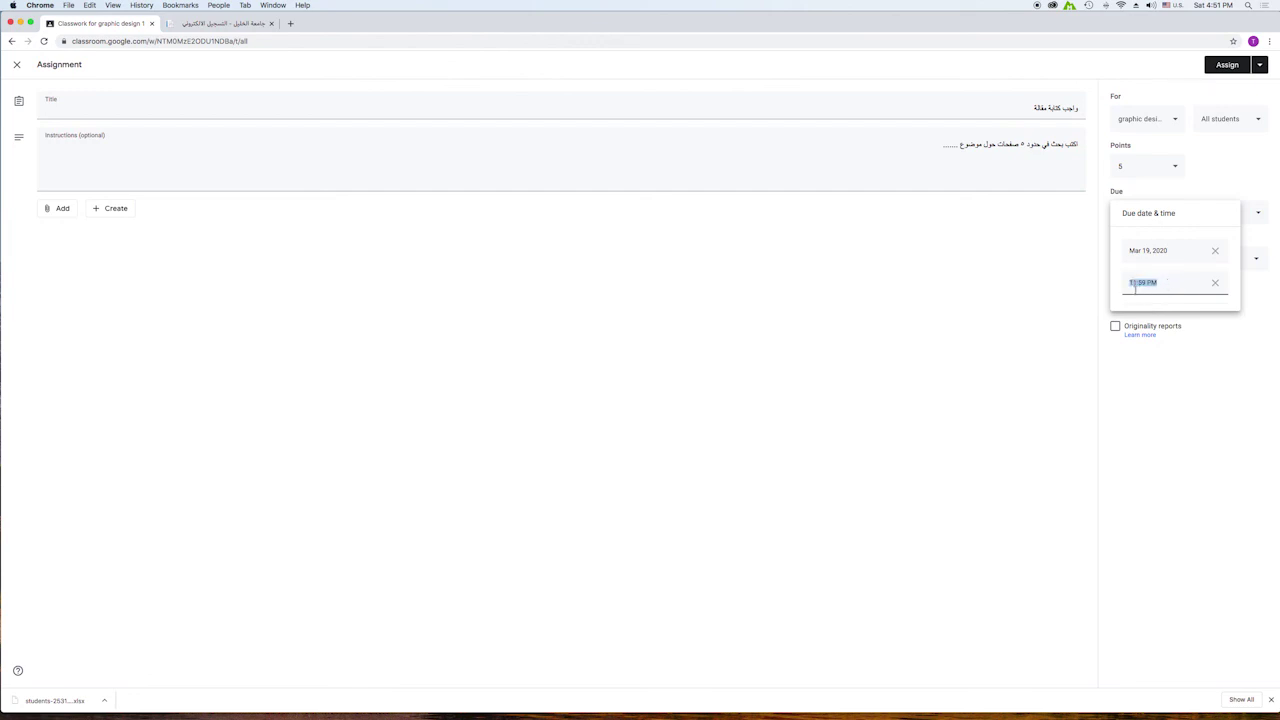
pyautogui.click(1228, 355)
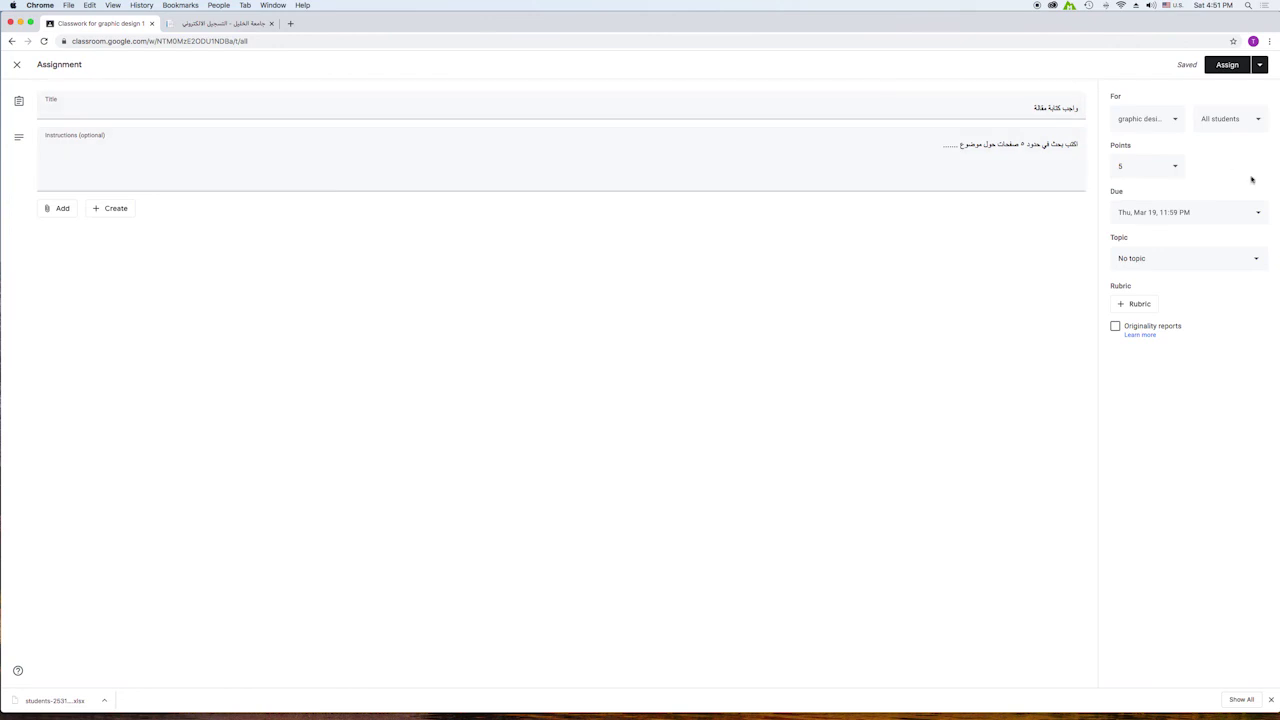
pyautogui.click(1152, 119)
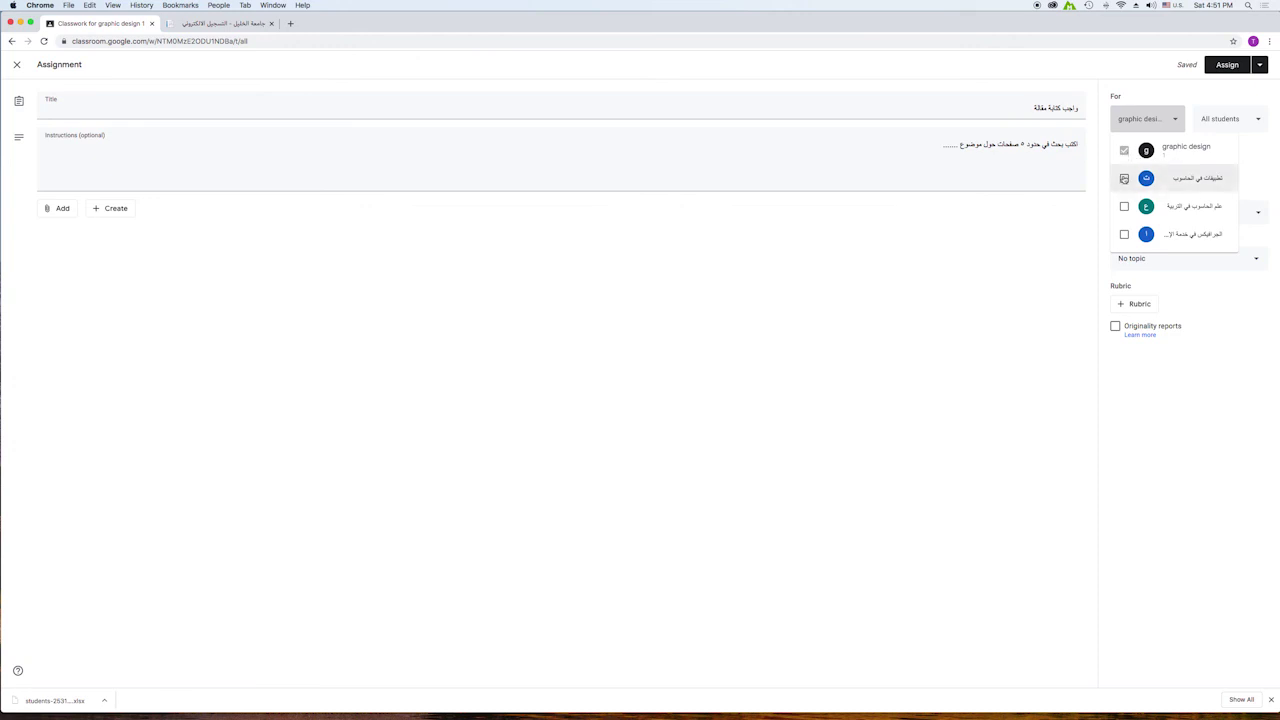
pyautogui.click(1255, 160)
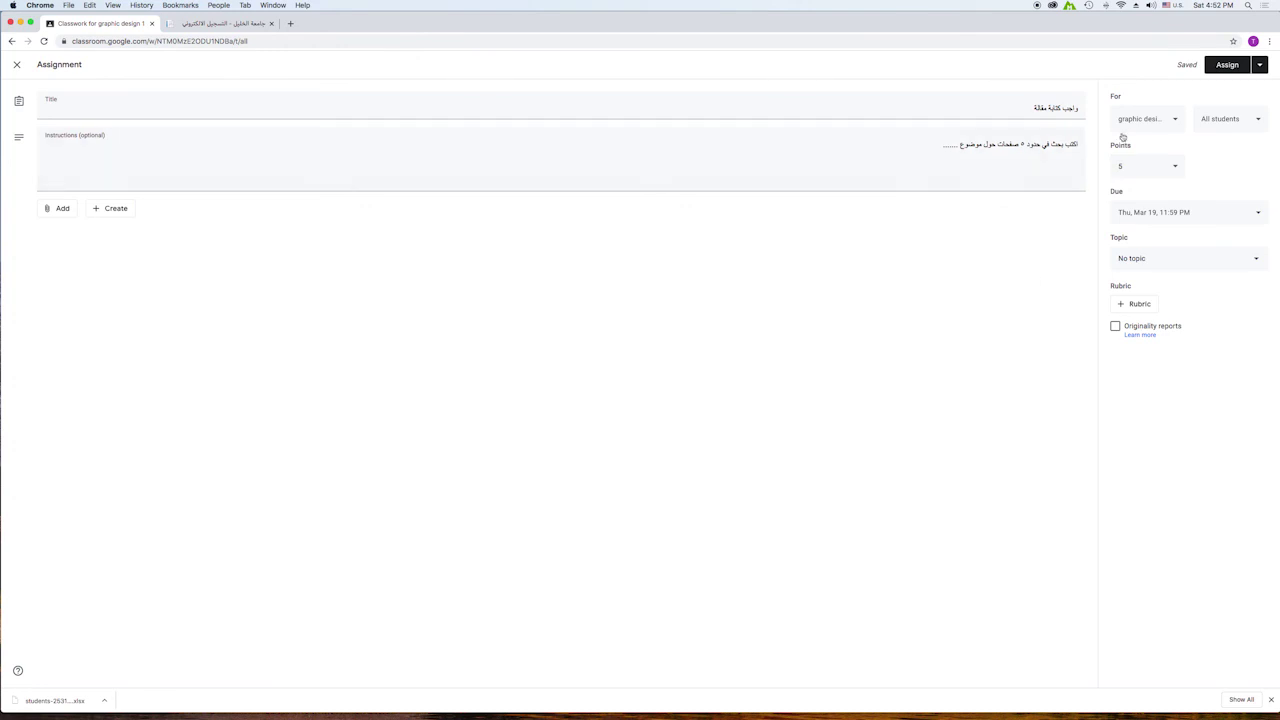
# Step: Assign the essay assignment and view its student work page from Classwork
pyautogui.click(1224, 64)
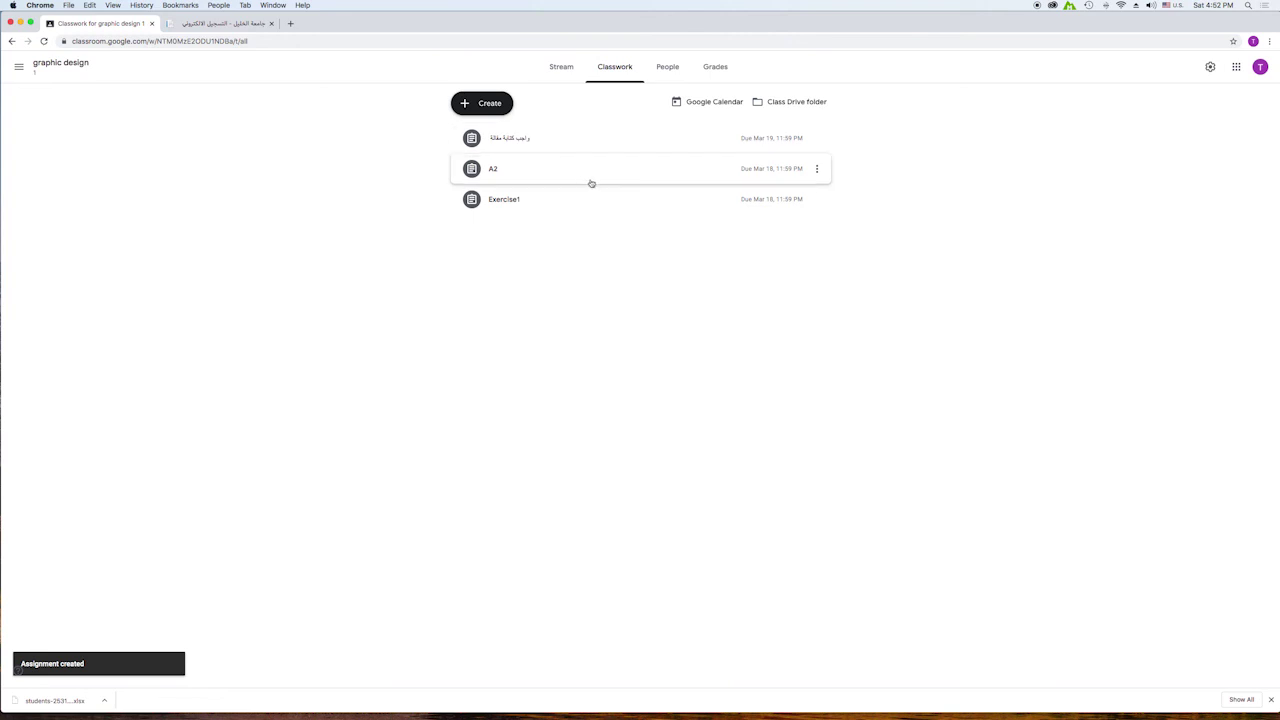
pyautogui.click(509, 142)
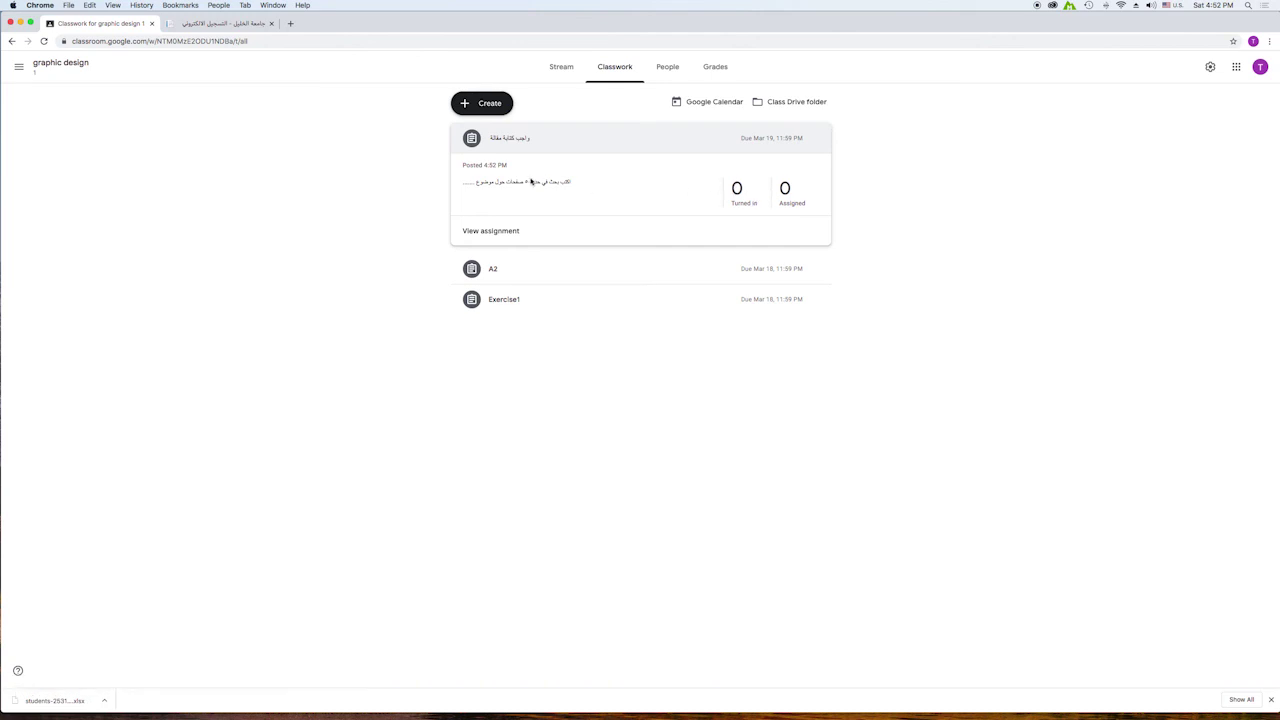
pyautogui.click(494, 236)
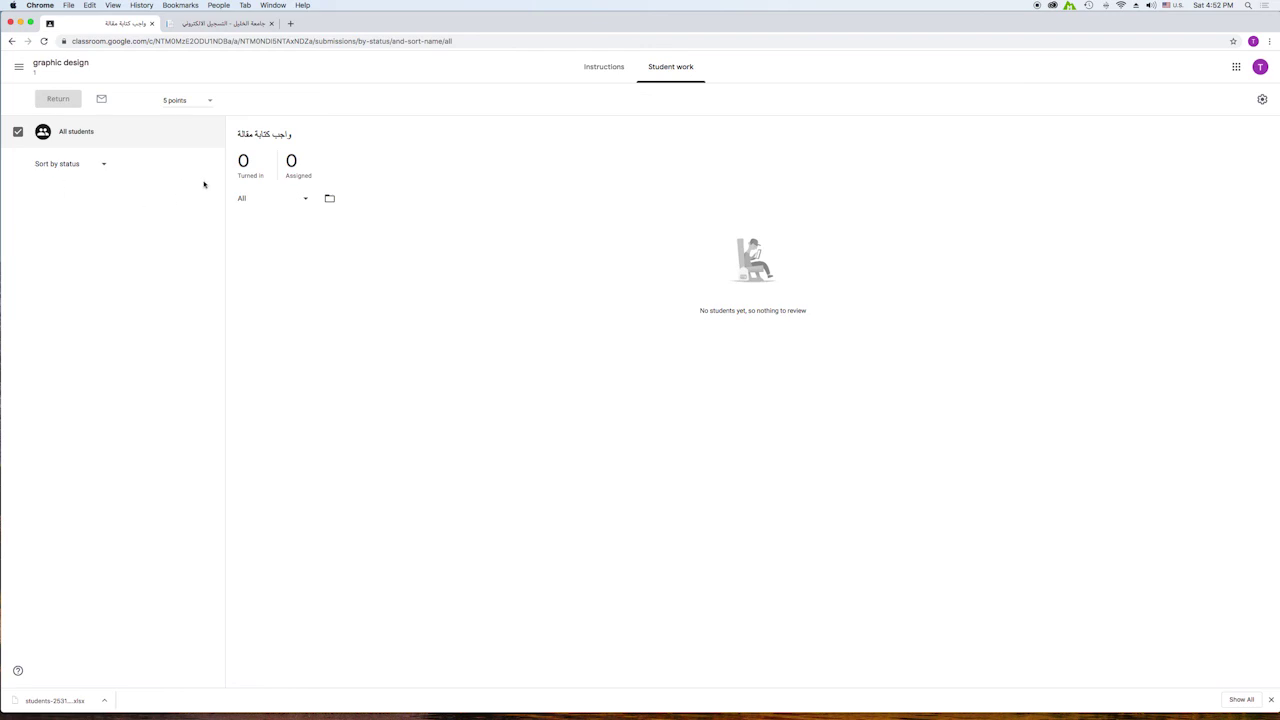
# Step: Switch to the الجرافيكس في خدمة الإعلام class's Classwork and expand Pen Tool Exercise
pyautogui.click(19, 68)
pyautogui.click(110, 70)
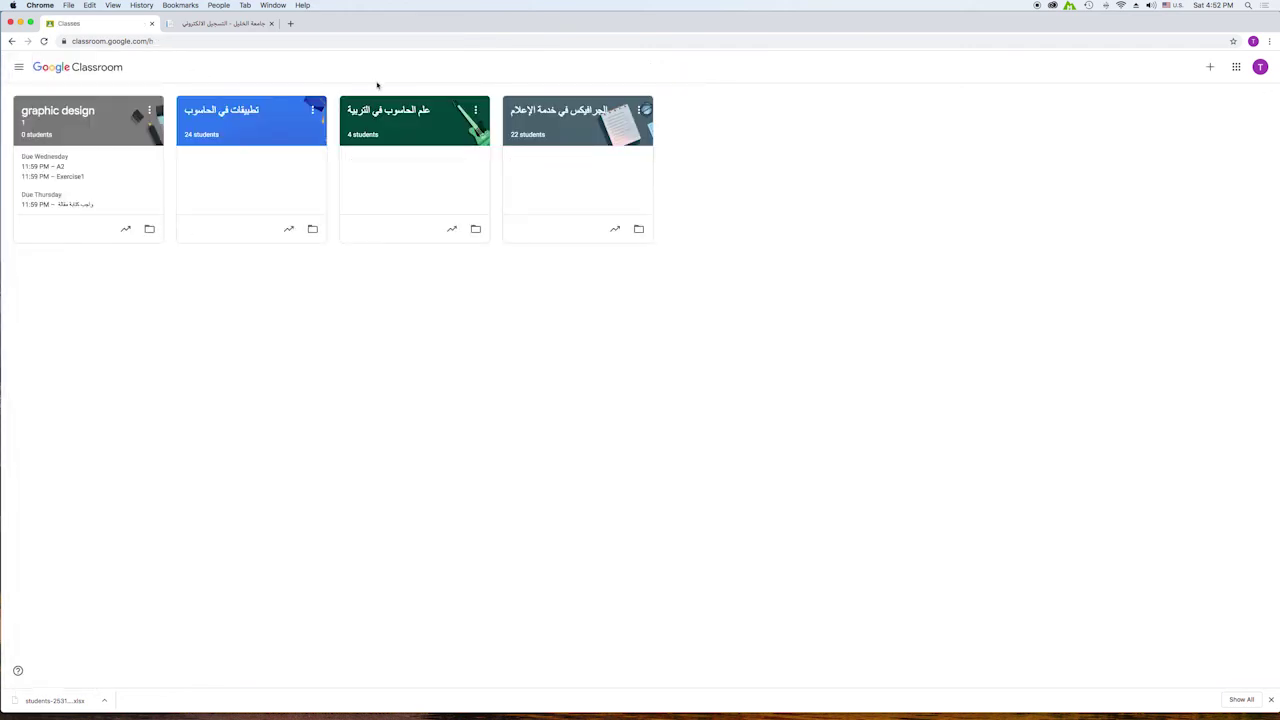
pyautogui.click(545, 112)
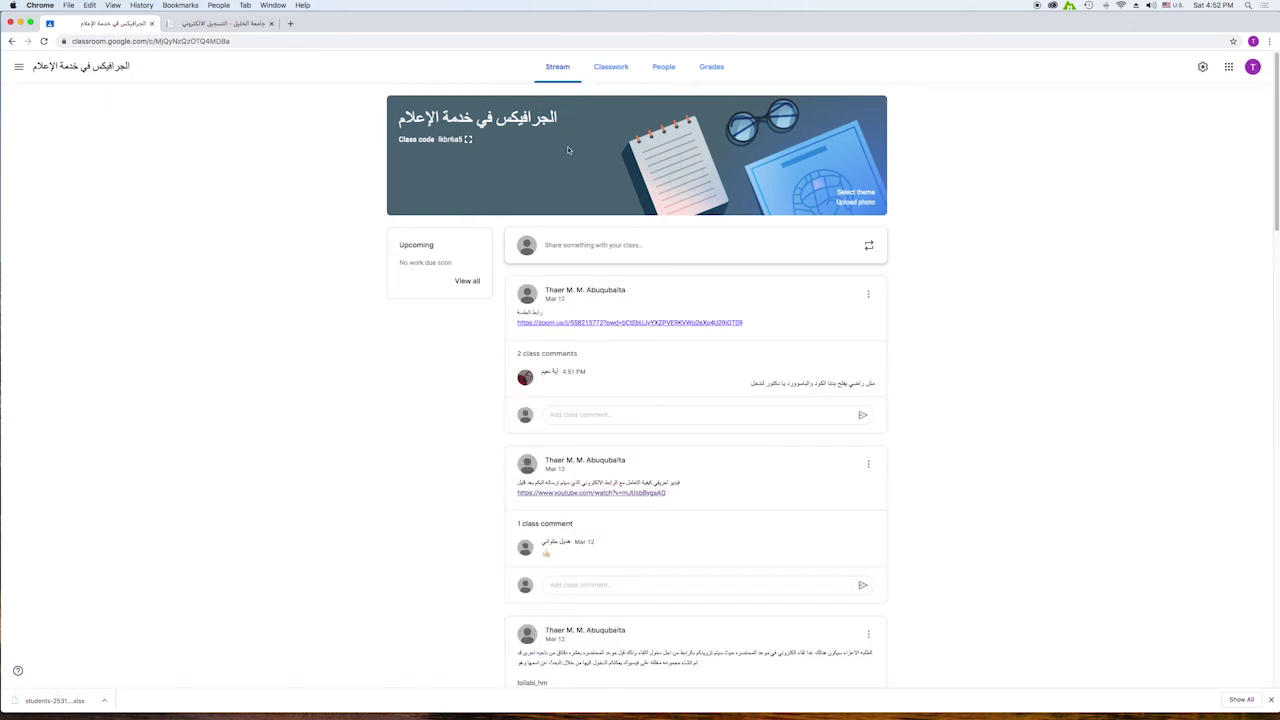
pyautogui.click(613, 70)
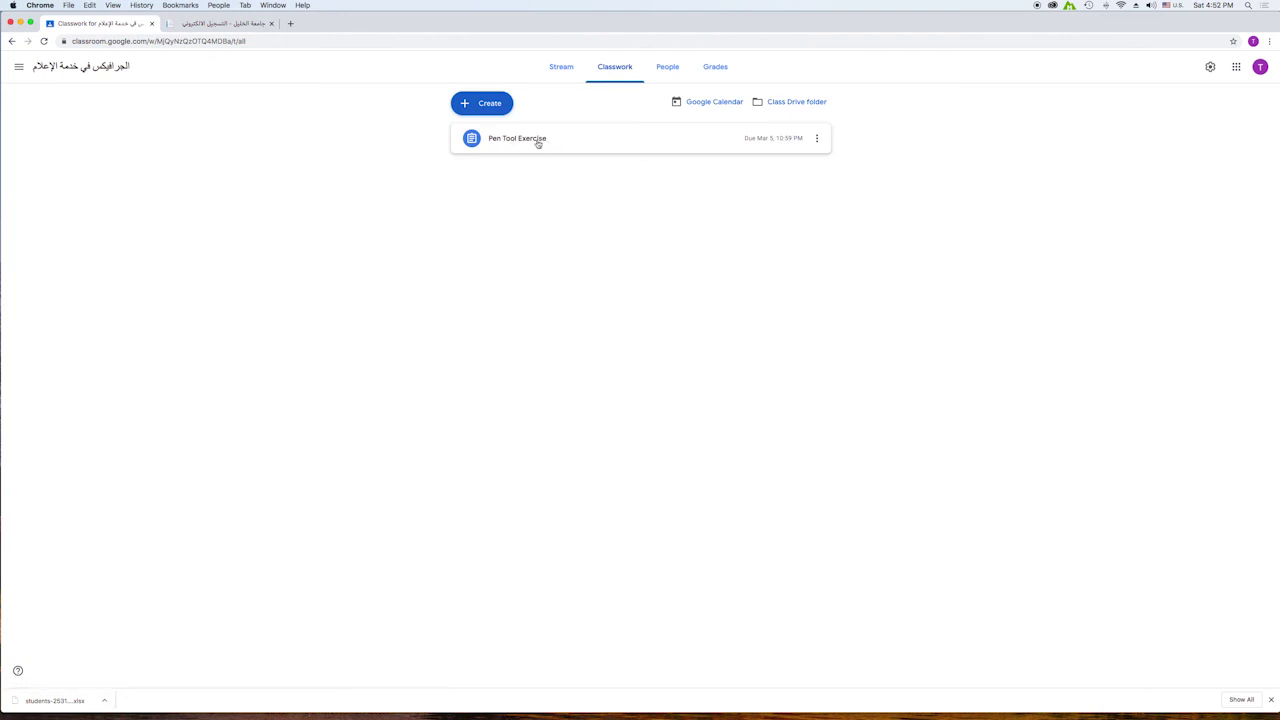
pyautogui.click(538, 144)
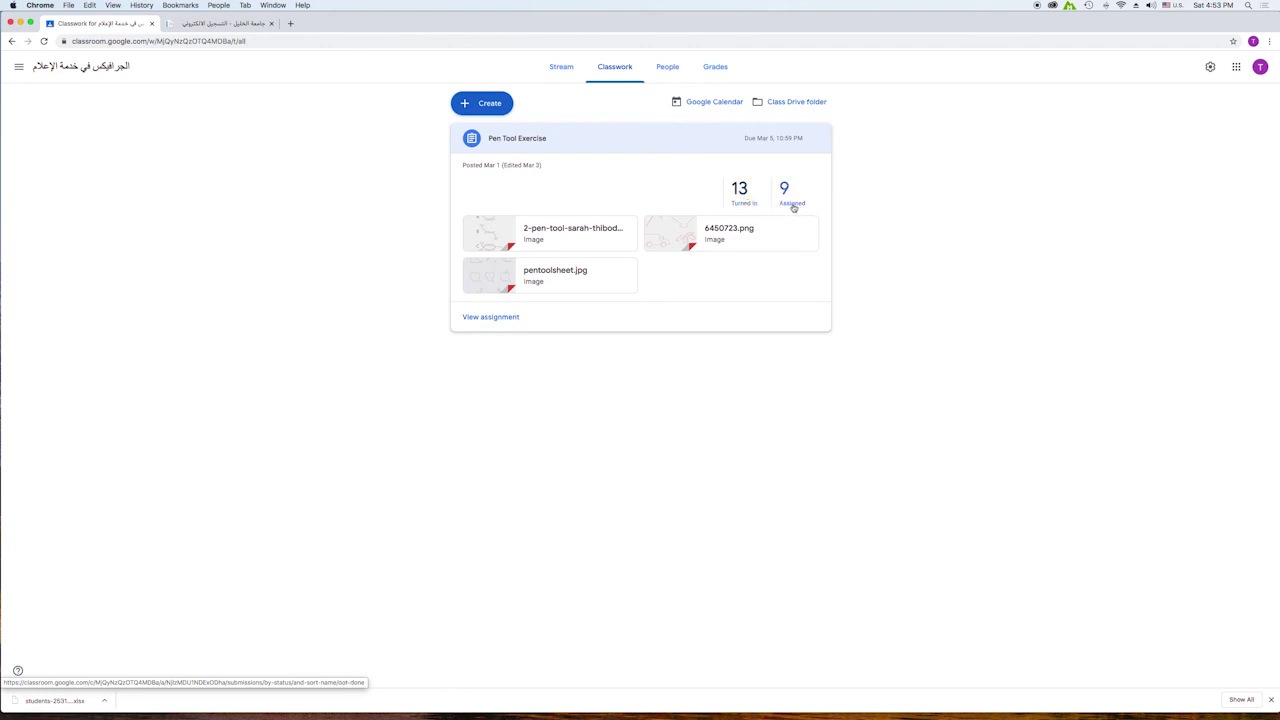
# Step: Open the 13 turned-in Pen Tool Exercise submissions and scroll through them
pyautogui.click(740, 191)
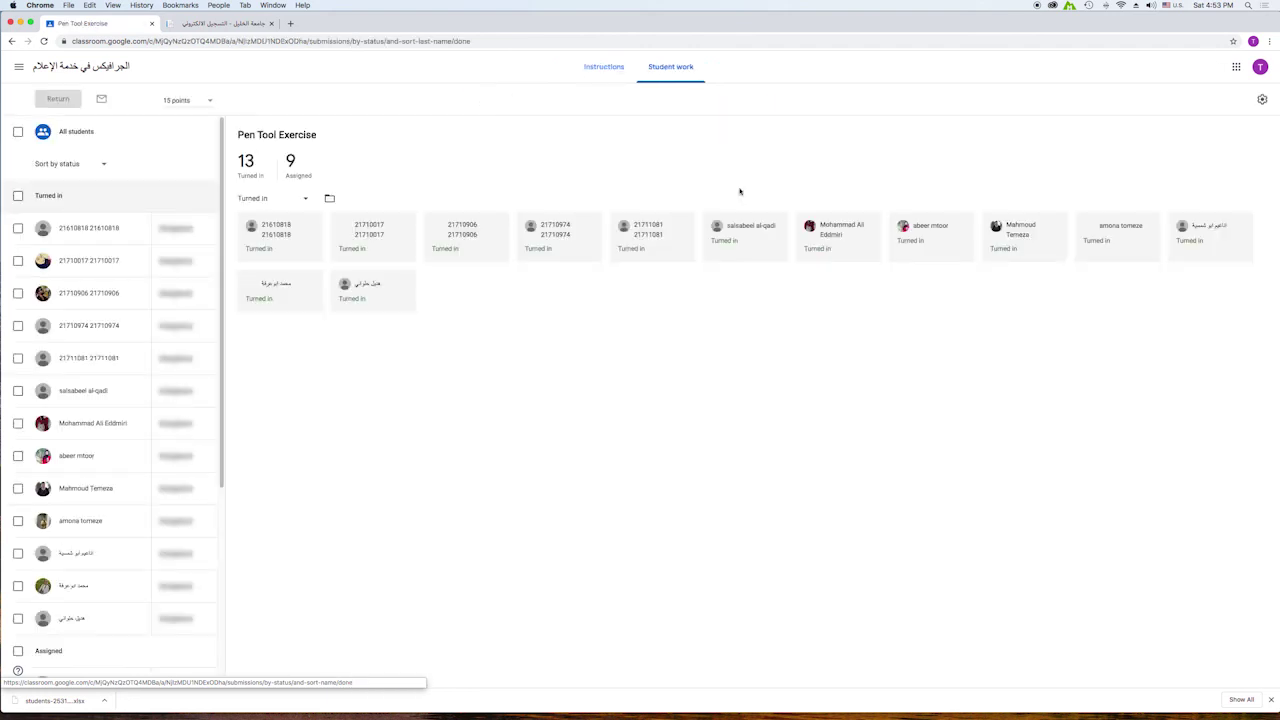
pyautogui.scroll(-5, 211, 389)
pyautogui.scroll(5, 211, 389)
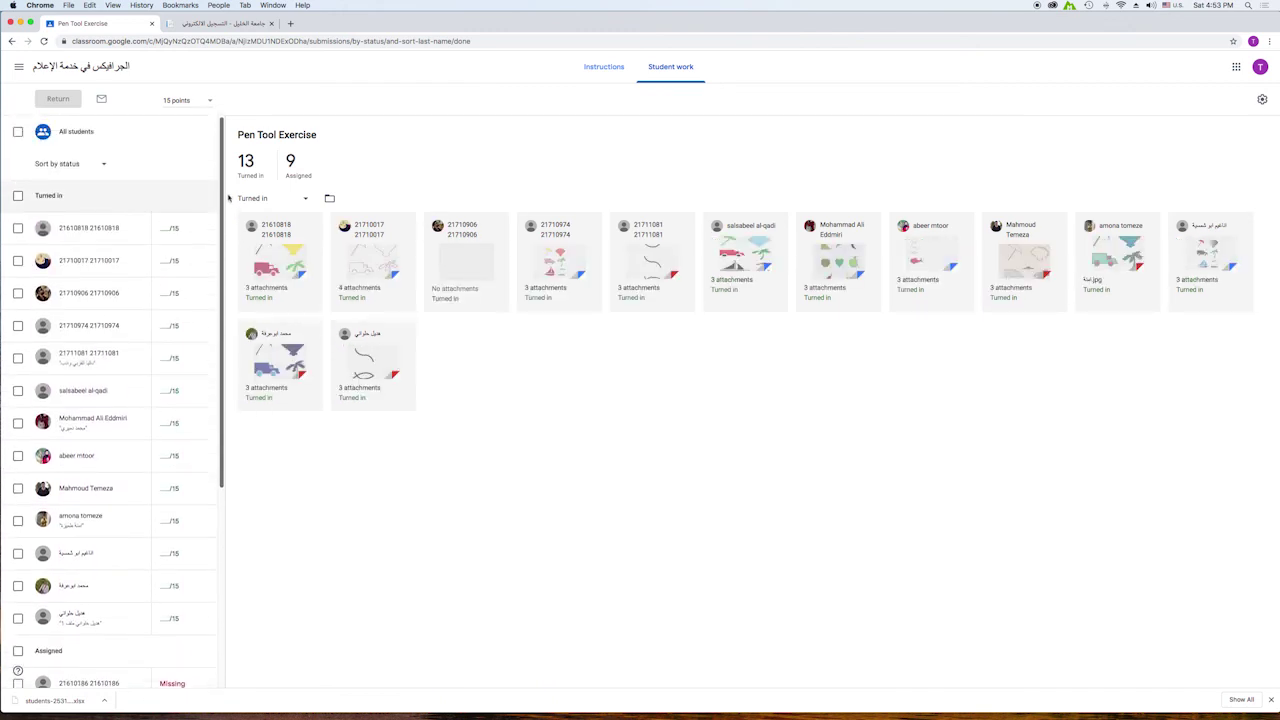